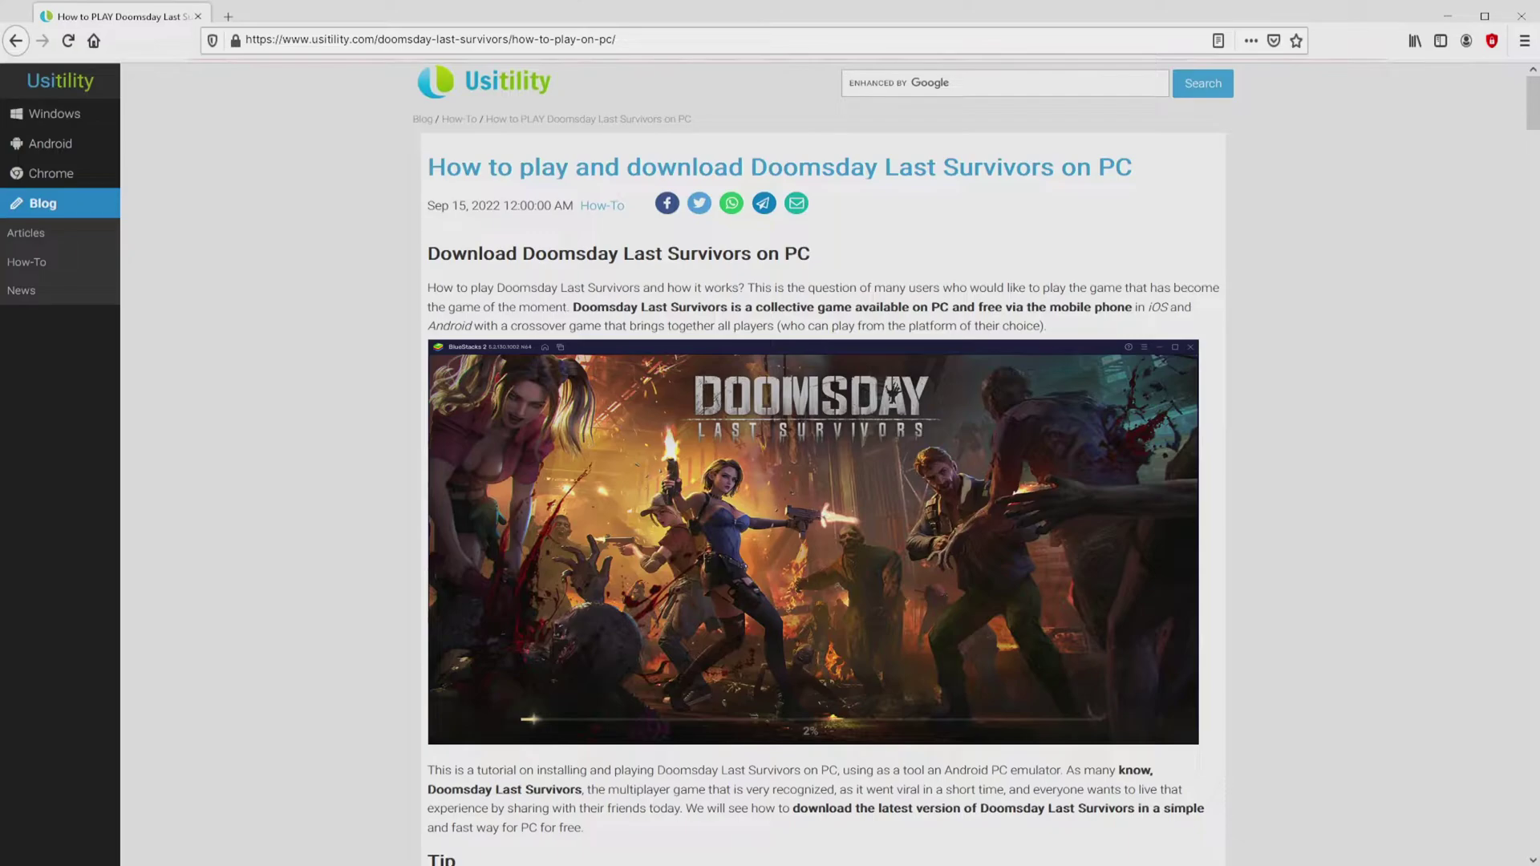
# Step: Scroll the article to the Download Game on PC link, then return to the top of the BlueStacks game page
pyautogui.scroll(-5, 813, 465)
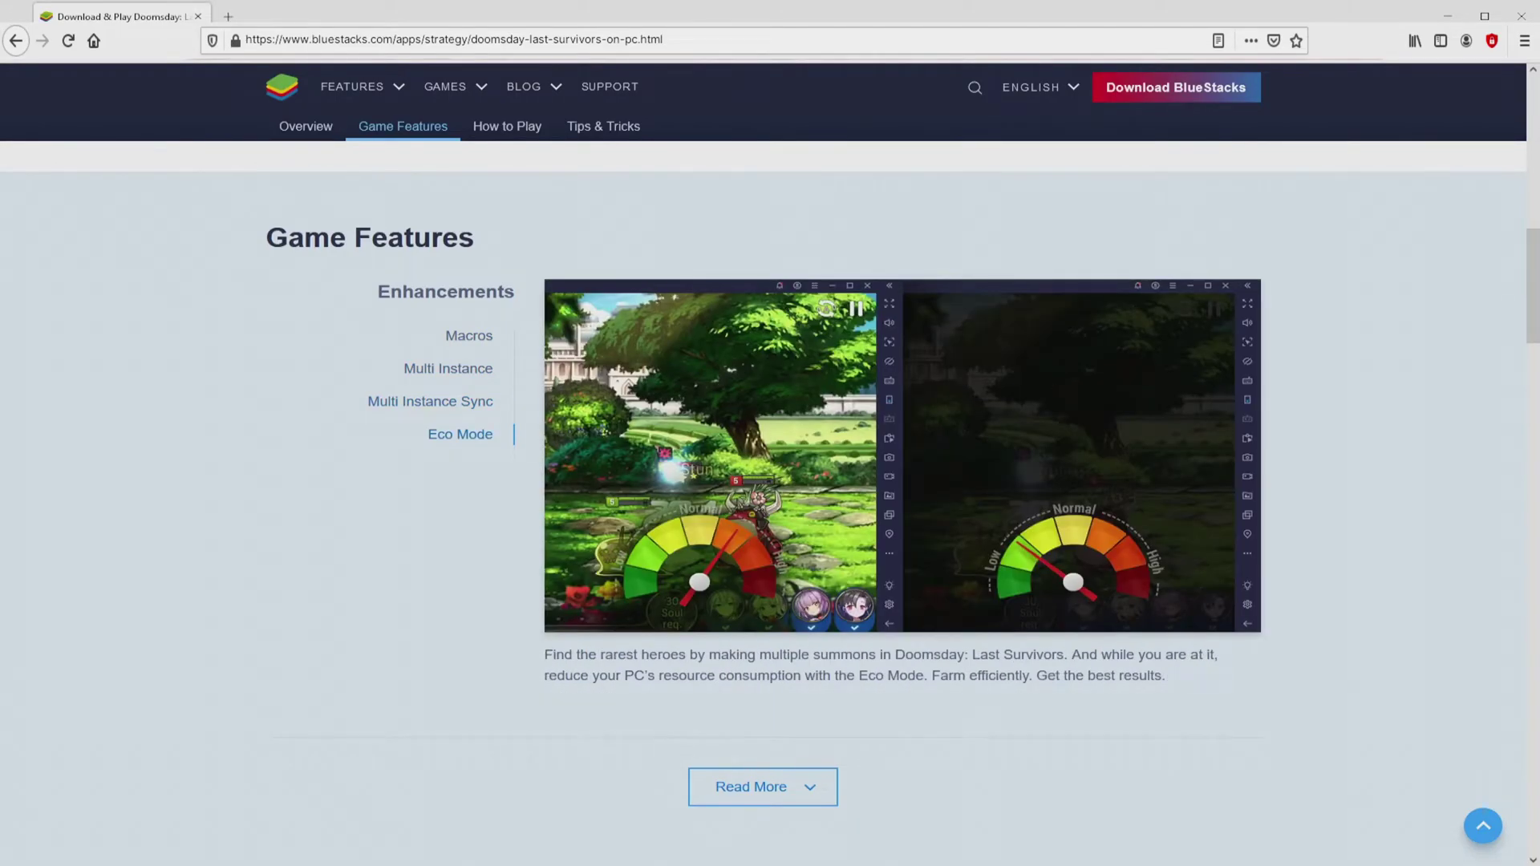
pyautogui.press('Home')
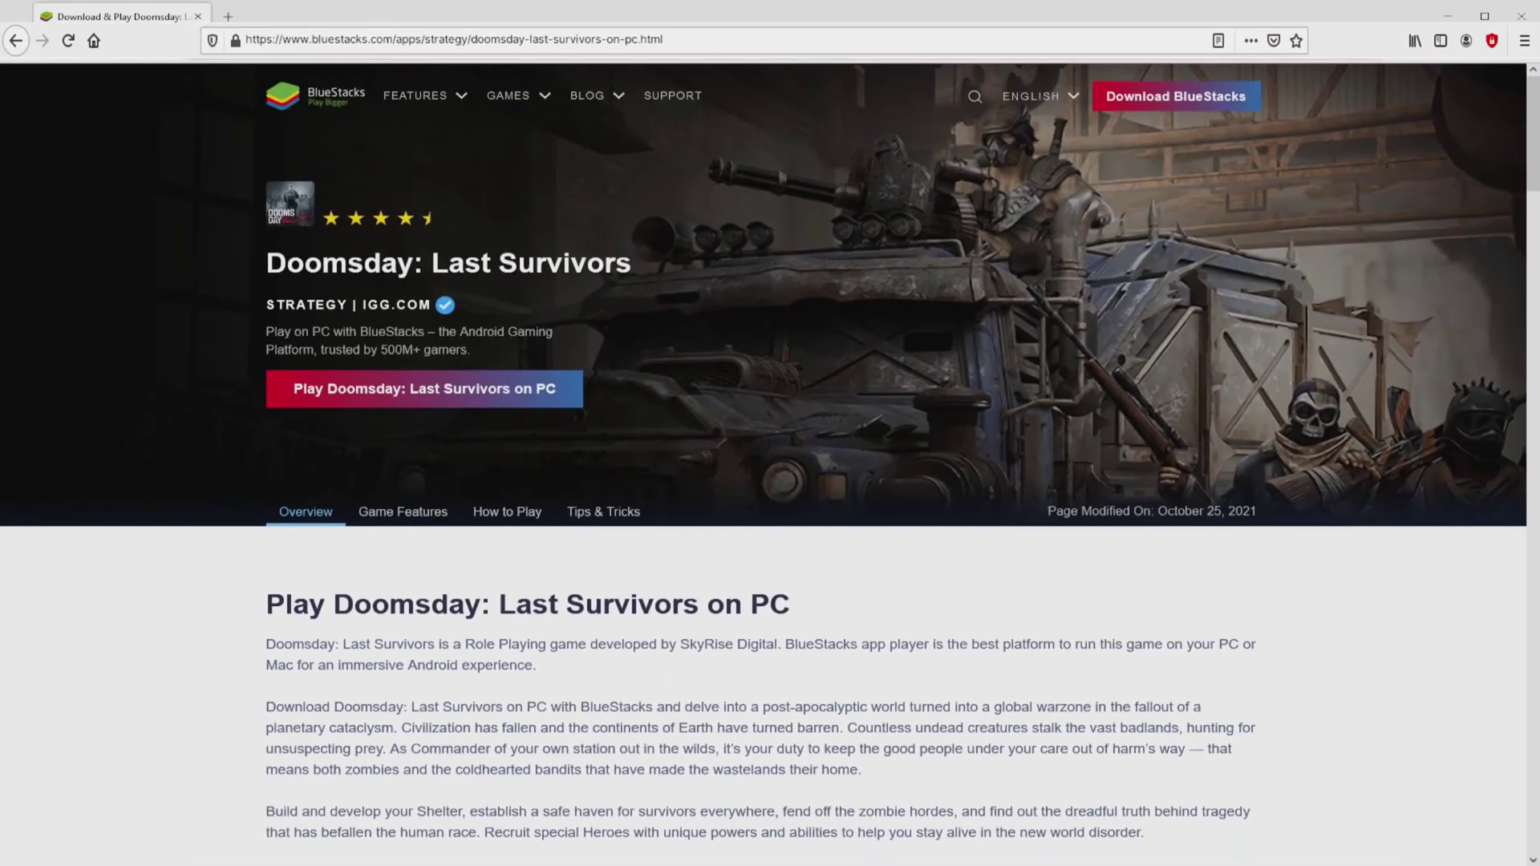
# Step: Download BlueStacksInstaller.exe from 'Play Doomsday: Last Survivors on PC' and run it
pyautogui.click(471, 388)
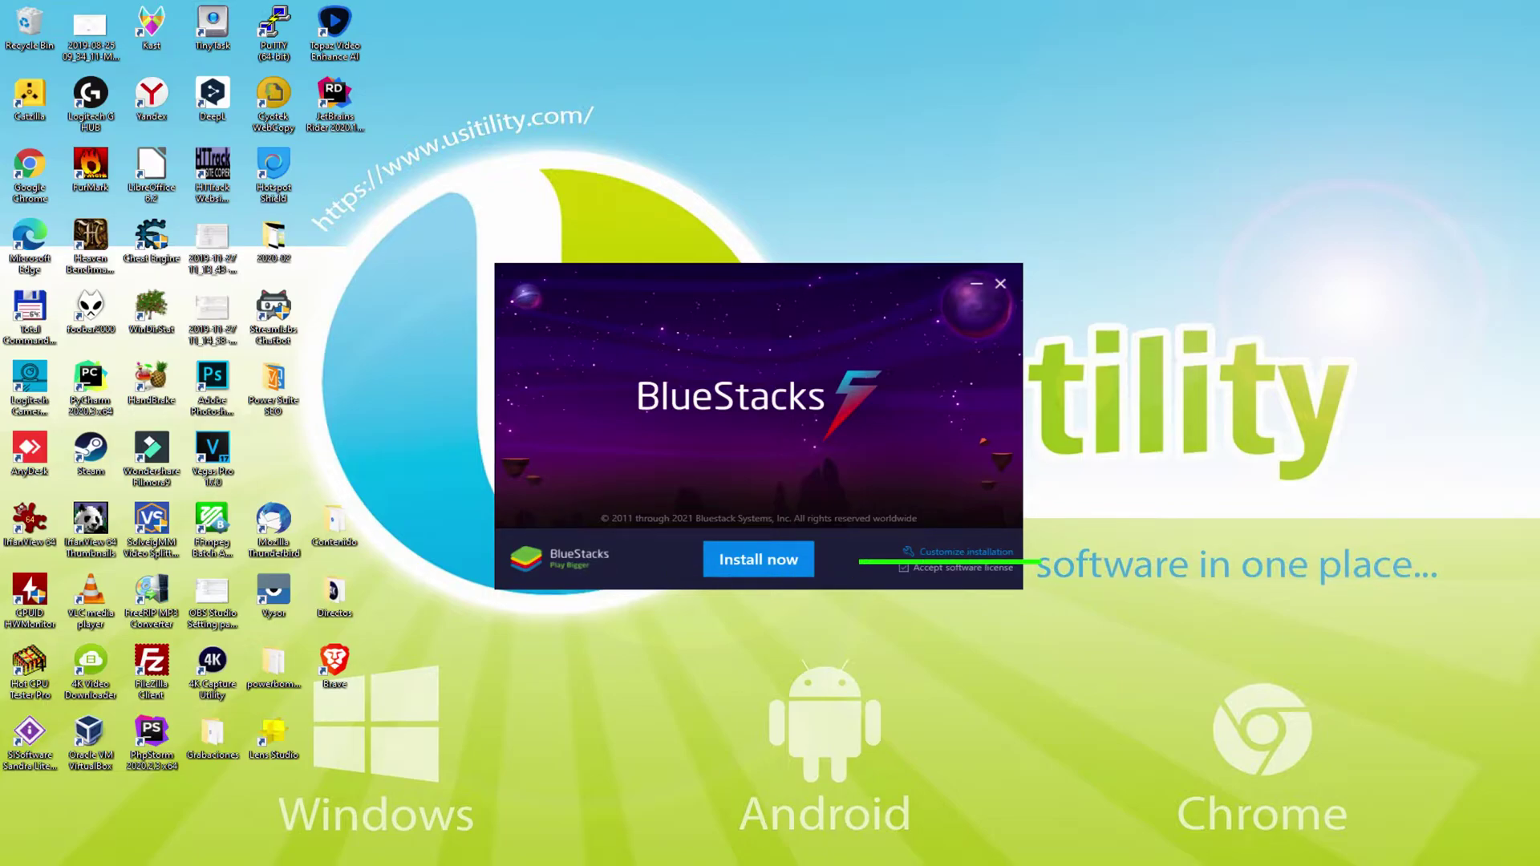
# Step: Review the custom installation folder, then start the BlueStacks installation
pyautogui.click(942, 552)
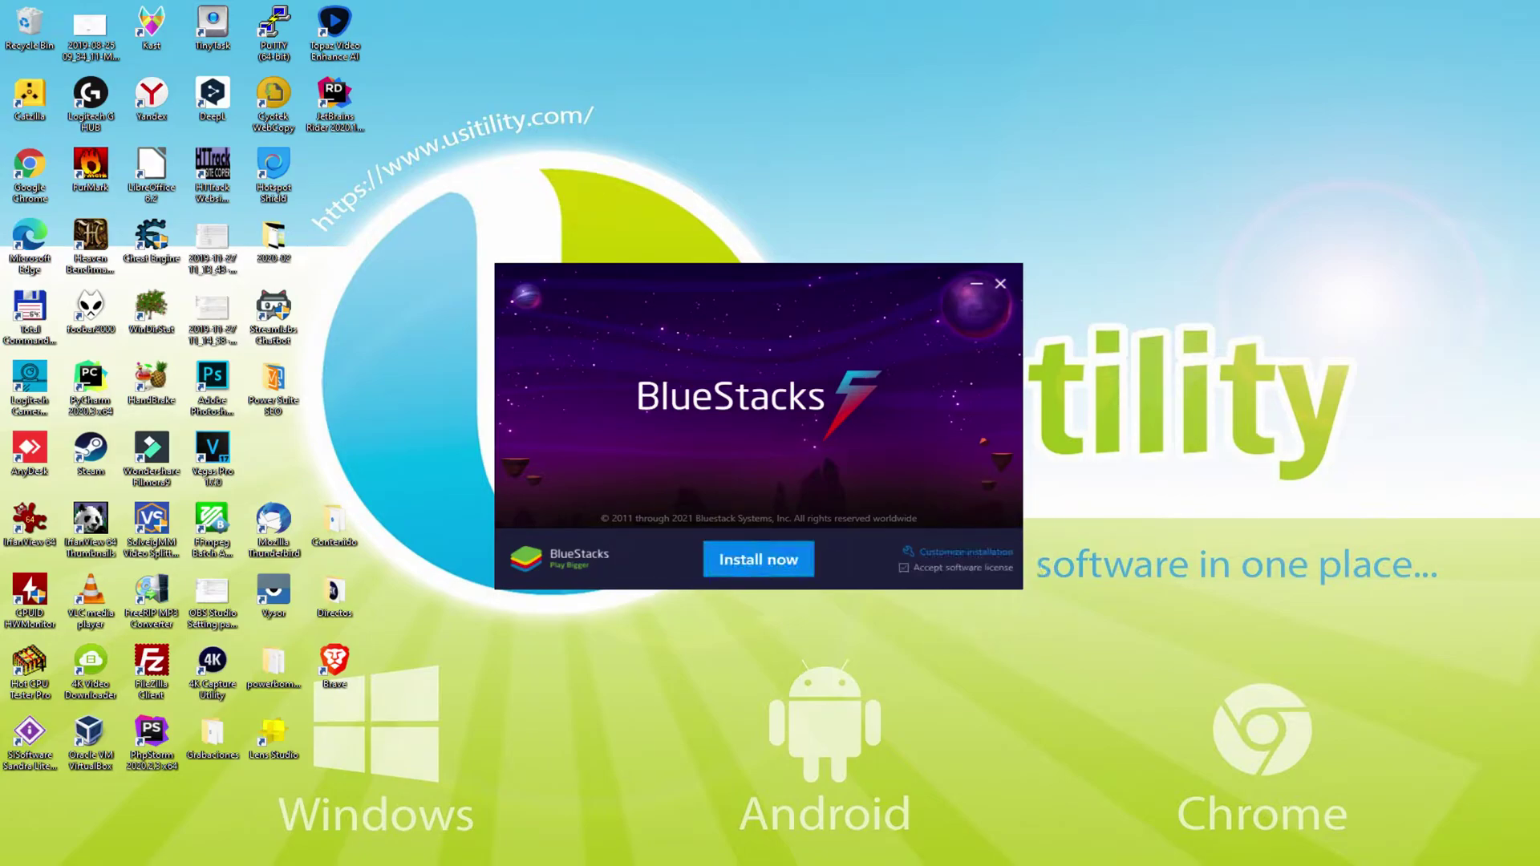
pyautogui.click(758, 559)
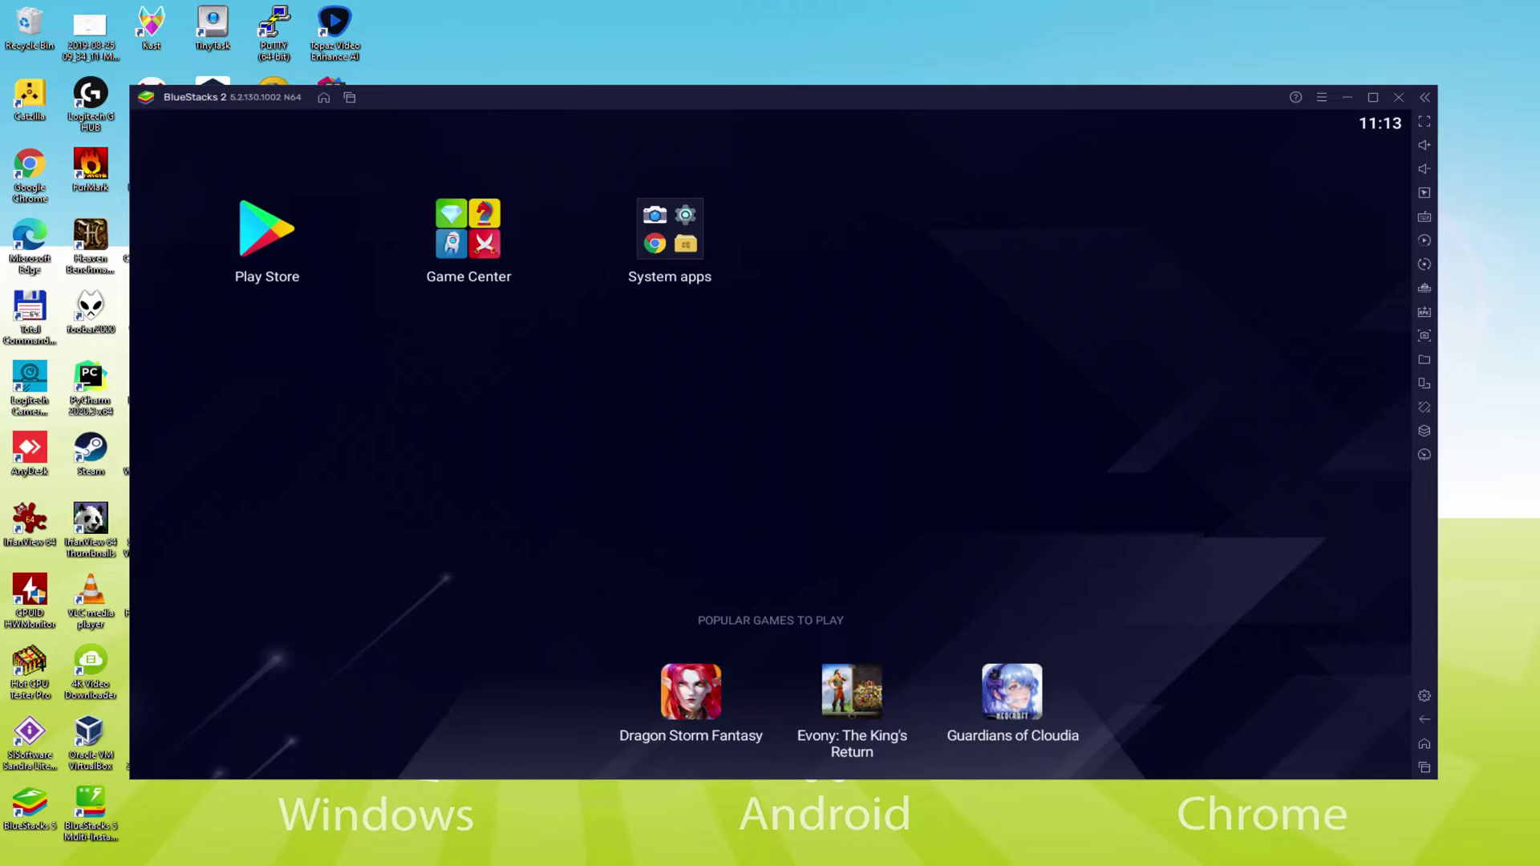
# Step: Open the Play Store and sign in with a Google account
pyautogui.click(269, 229)
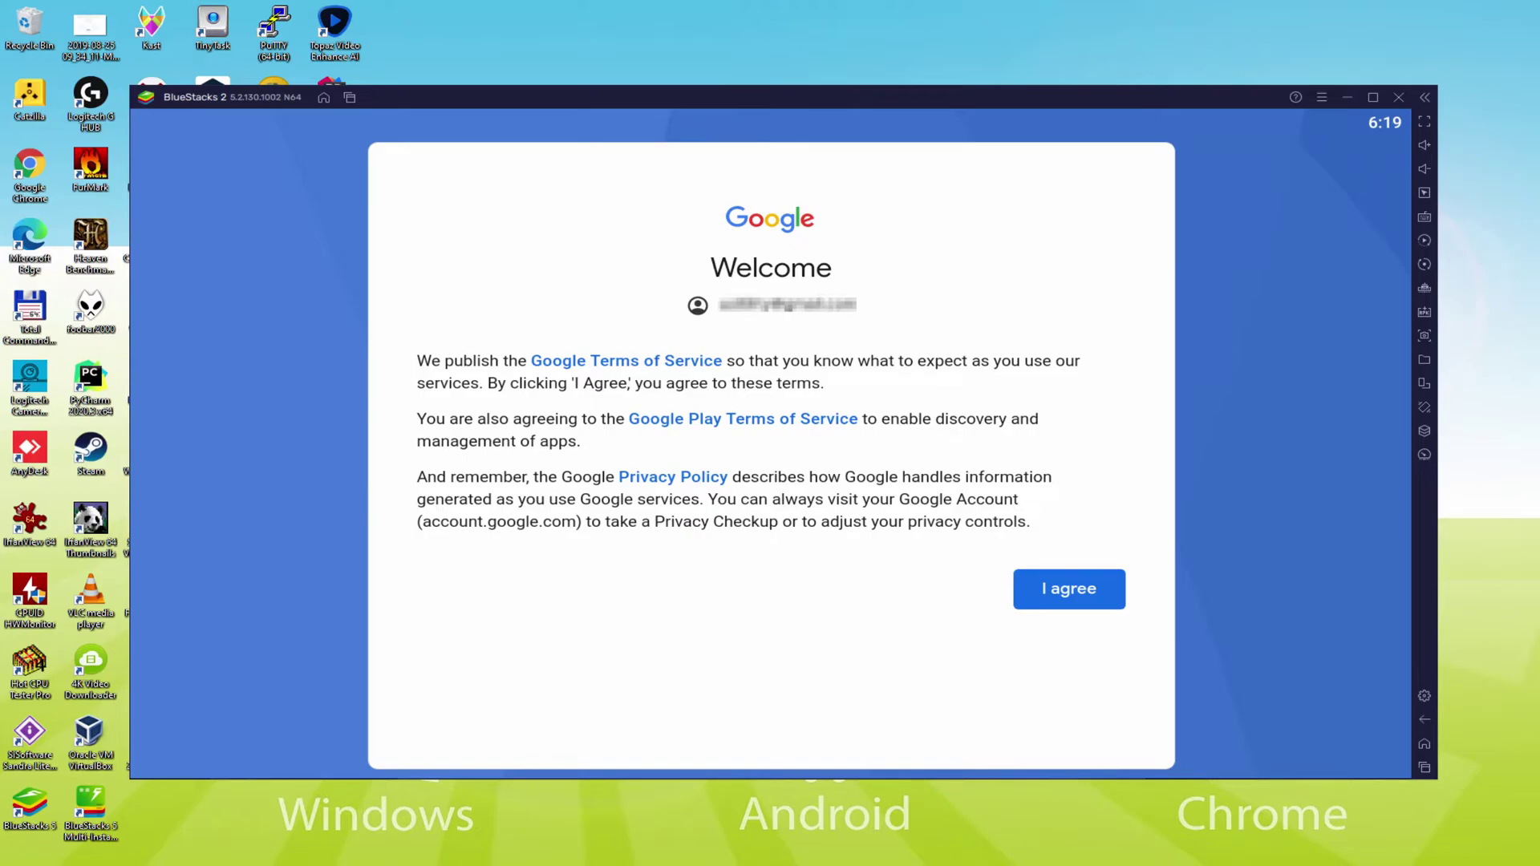
# Step: Agree to Google's terms, turn off Back up to Google Drive, and accept the services settings
pyautogui.click(1066, 594)
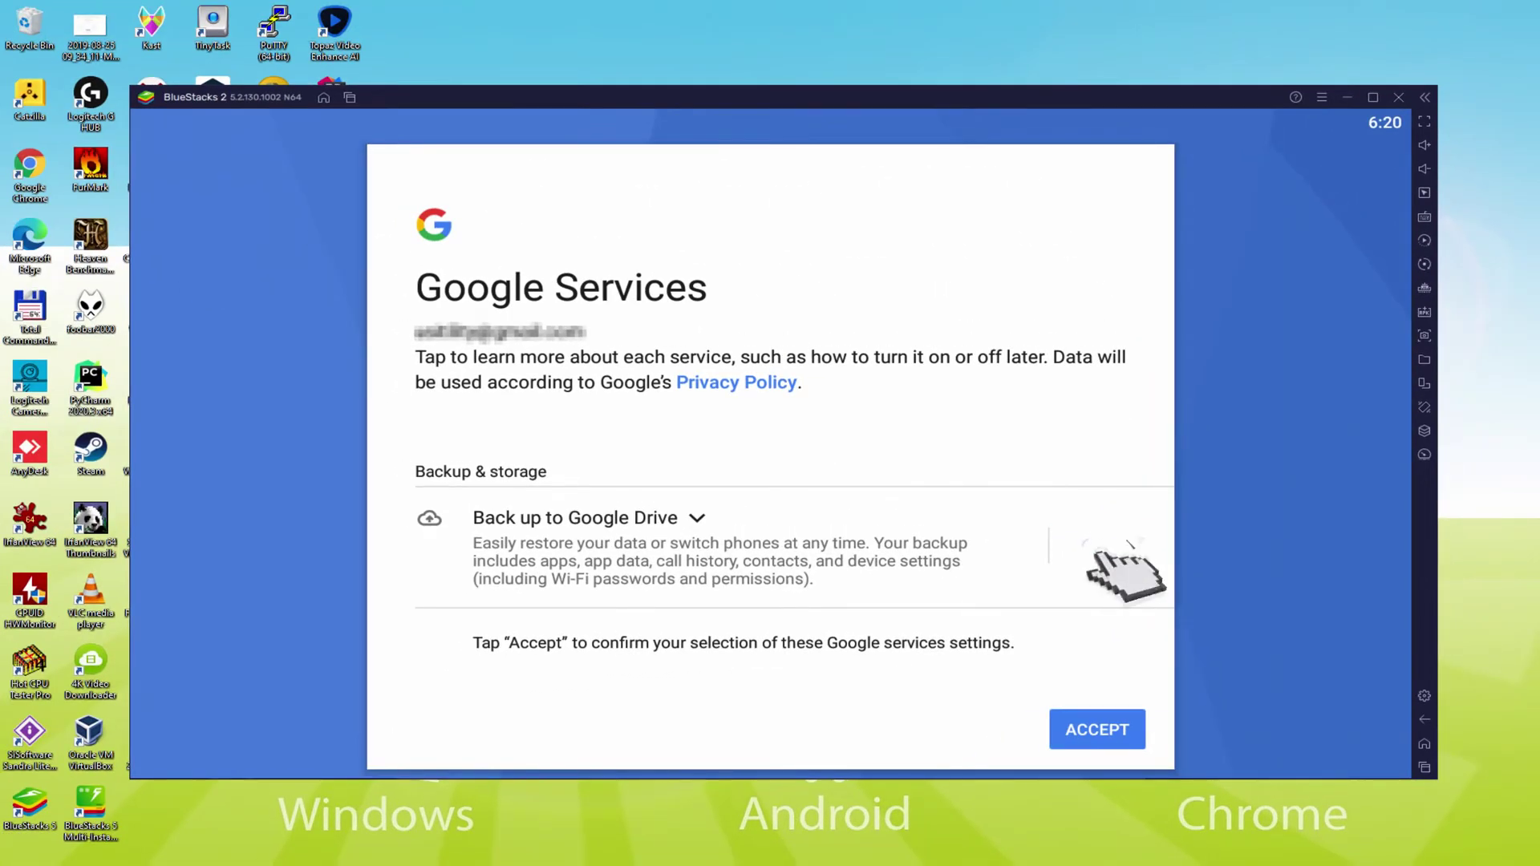
pyautogui.click(1098, 547)
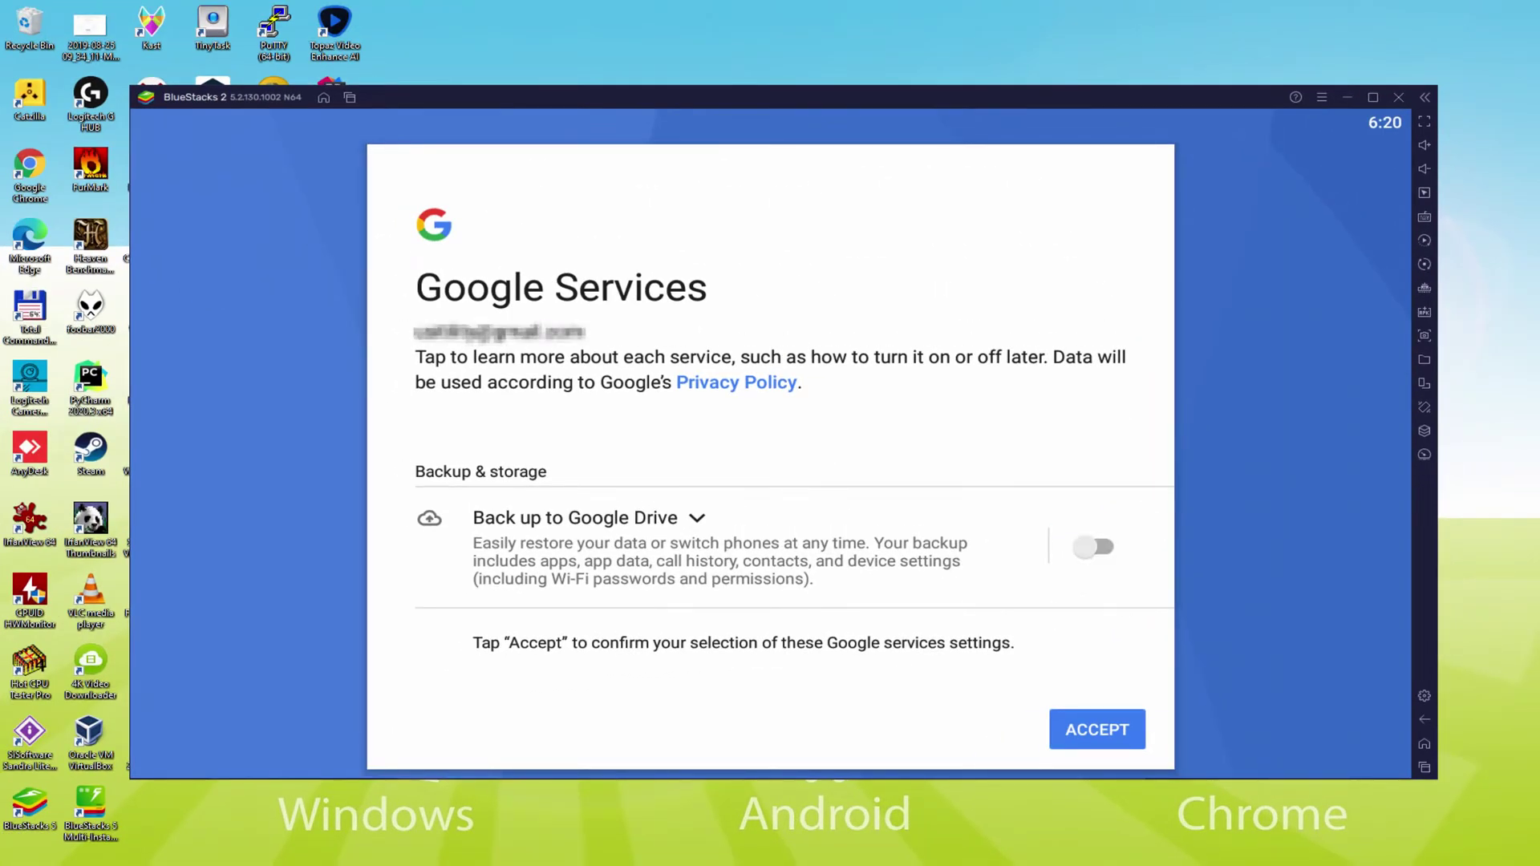
pyautogui.click(1110, 734)
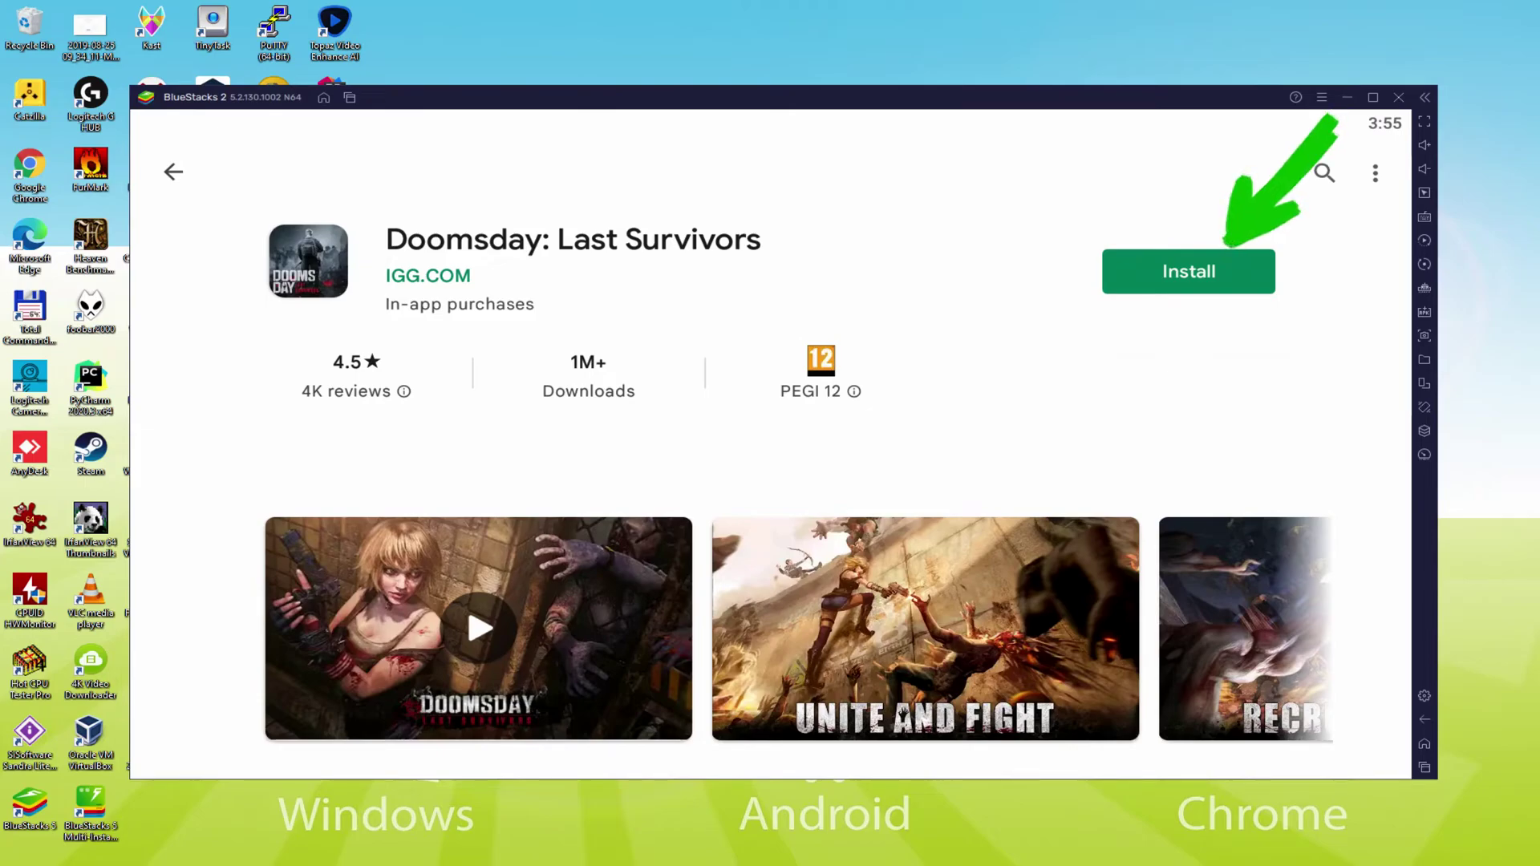
# Step: Install Doomsday: Last Survivors from its Play Store listing until Open appears
pyautogui.click(1227, 271)
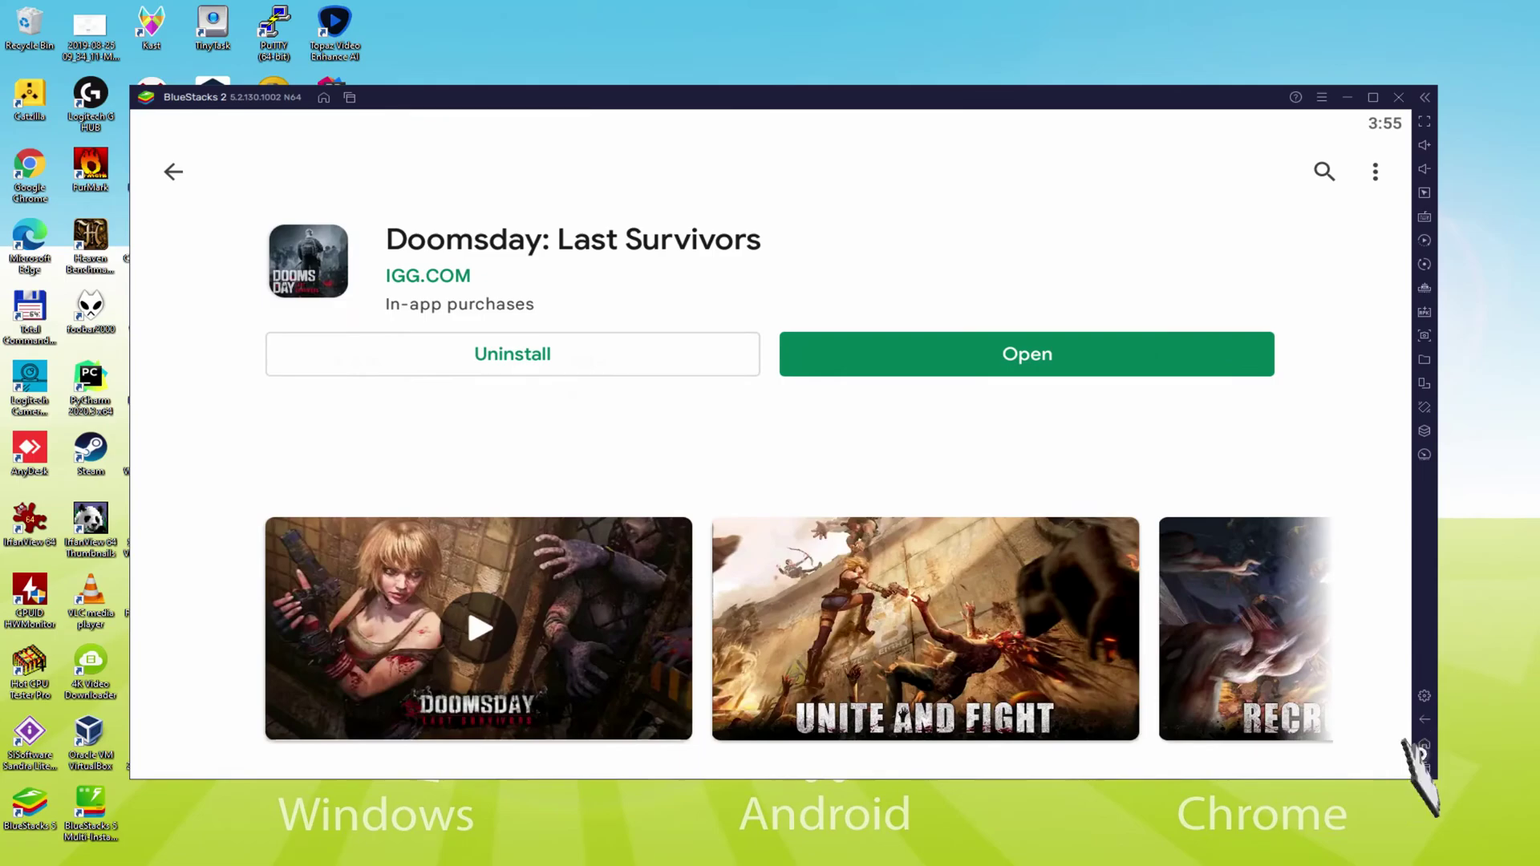
# Step: Launch Doomsday from the emulator home screen and click through the opening story dialogue
pyautogui.click(1425, 743)
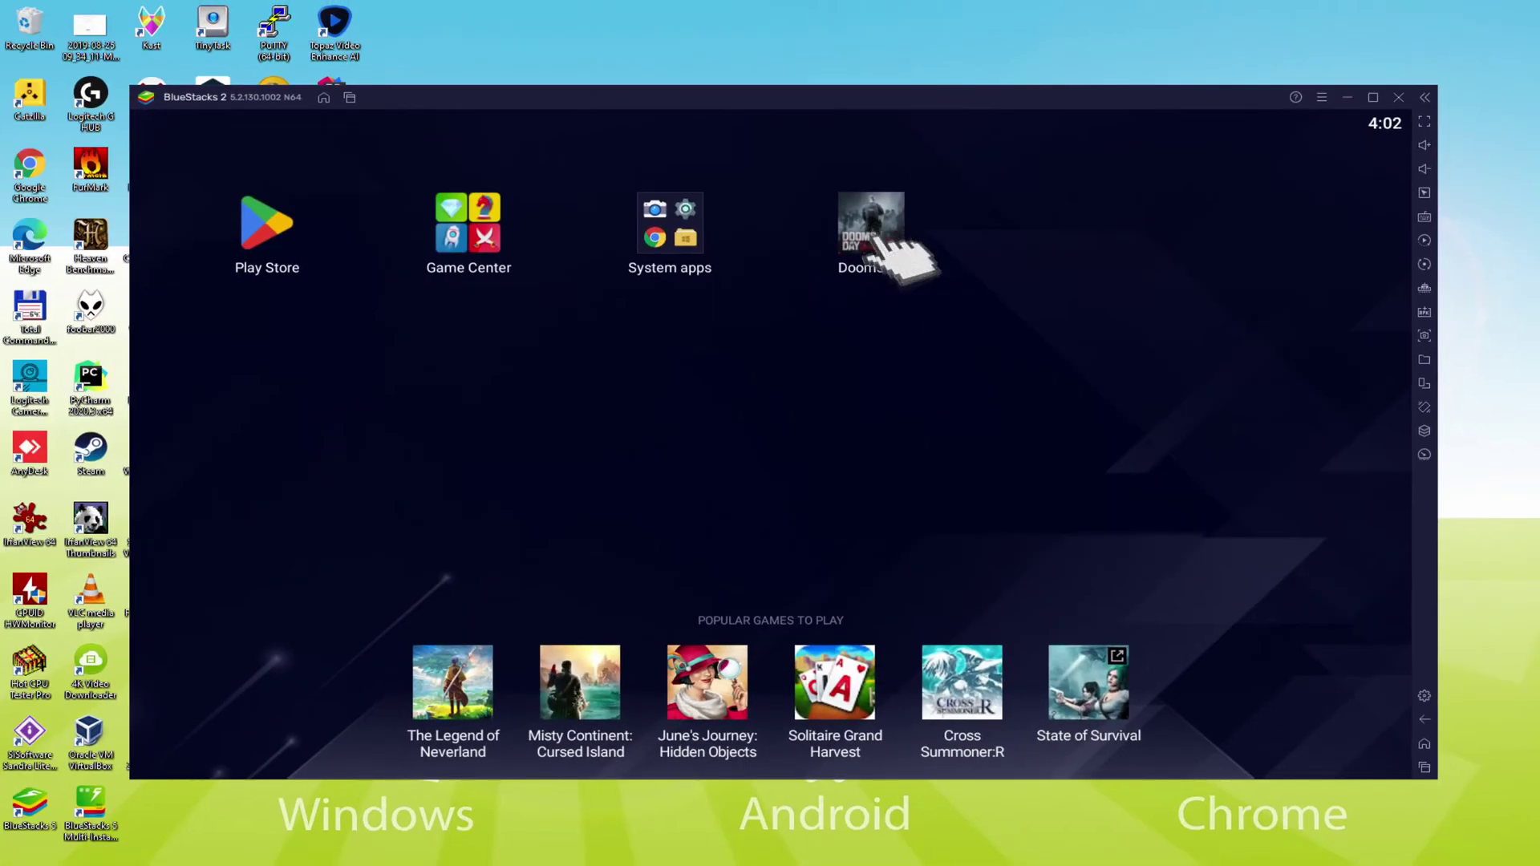
pyautogui.click(873, 240)
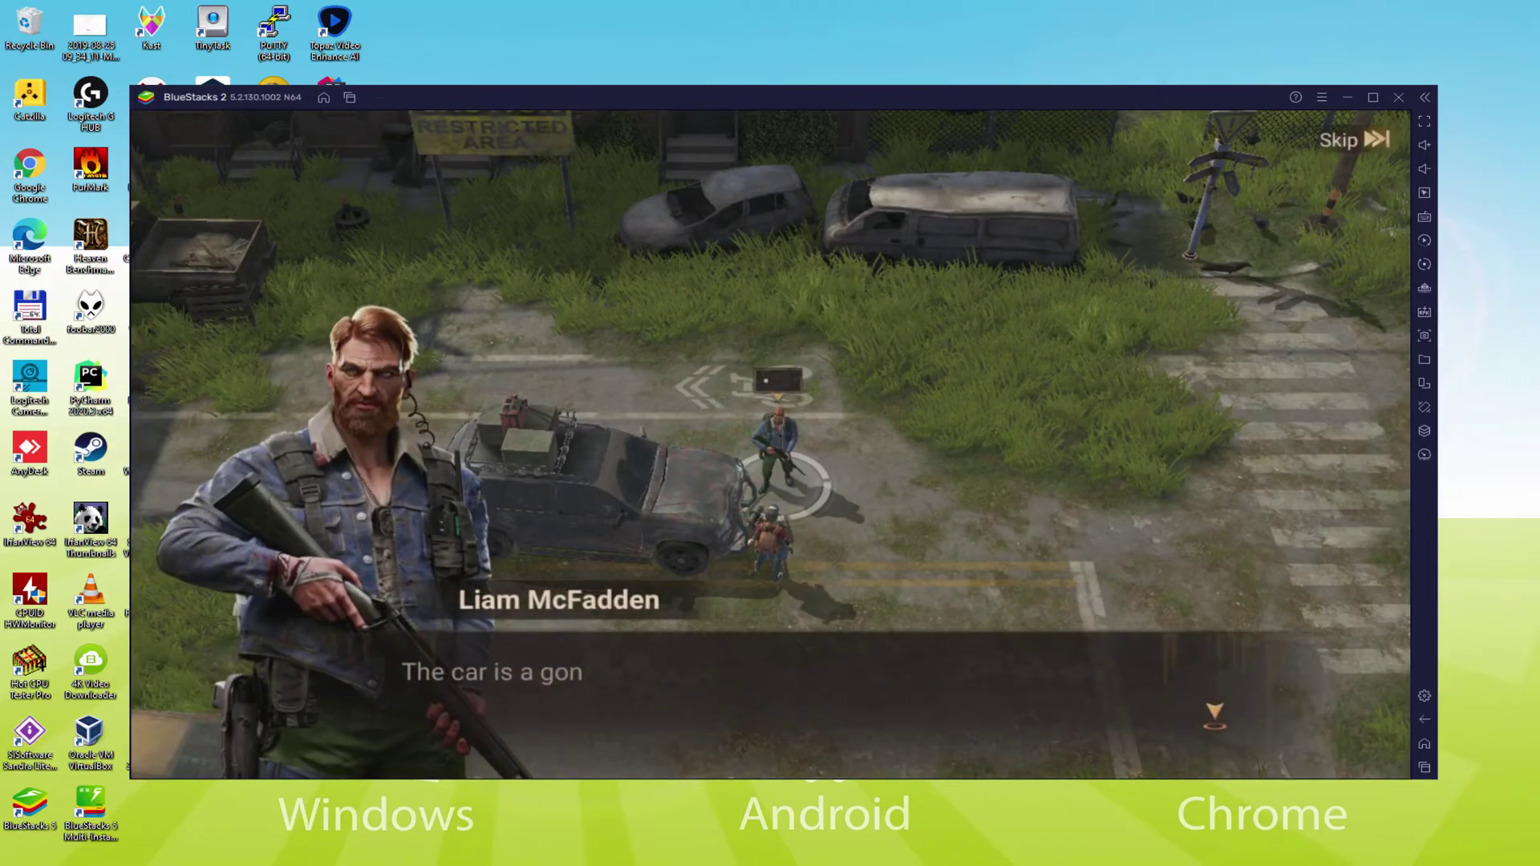
pyautogui.click(1169, 715)
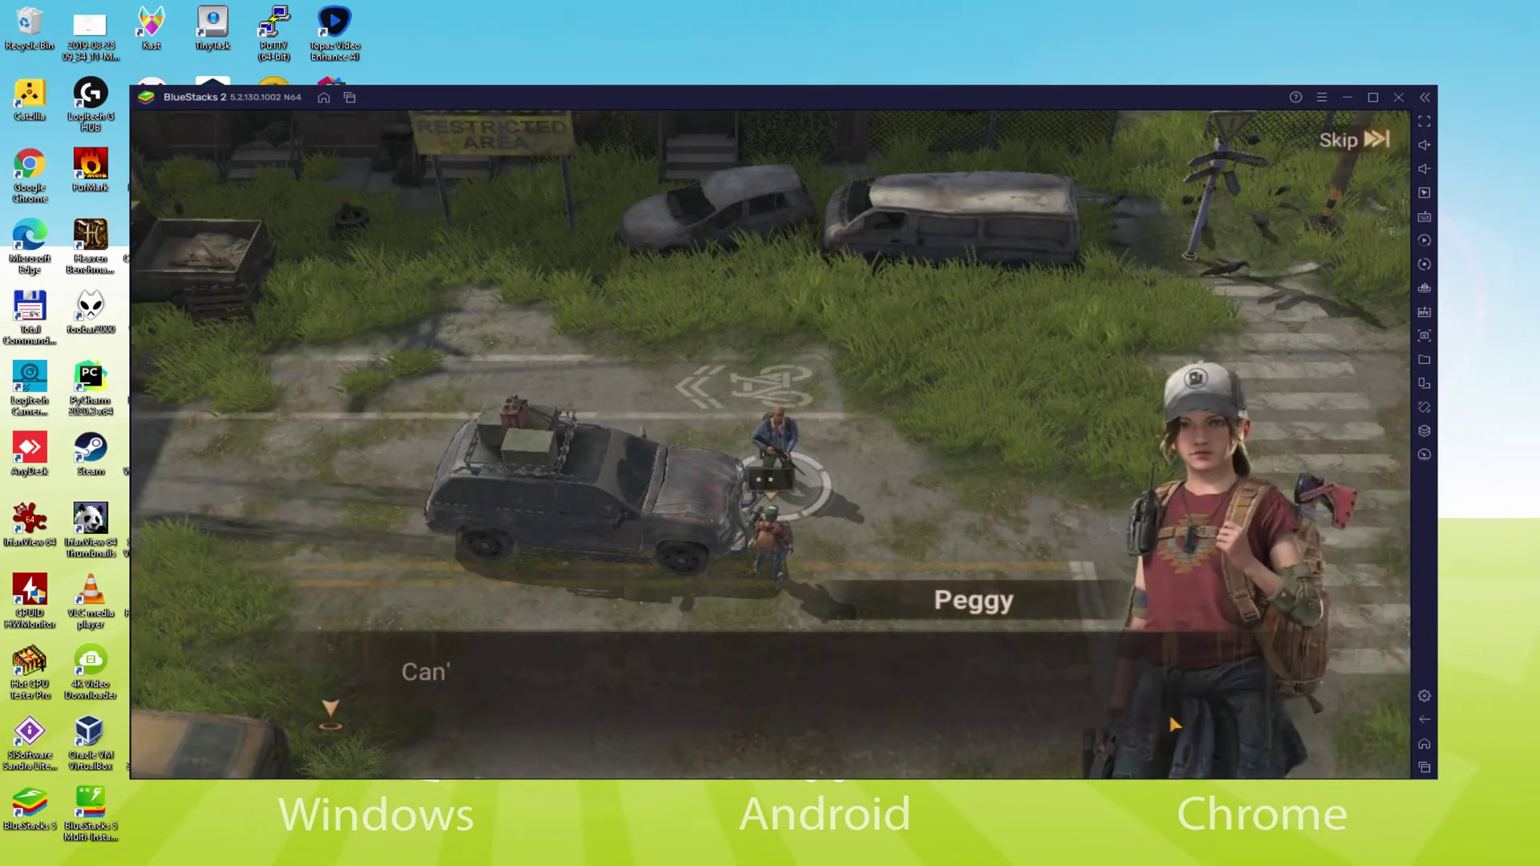
pyautogui.click(1168, 710)
pyautogui.click(1169, 715)
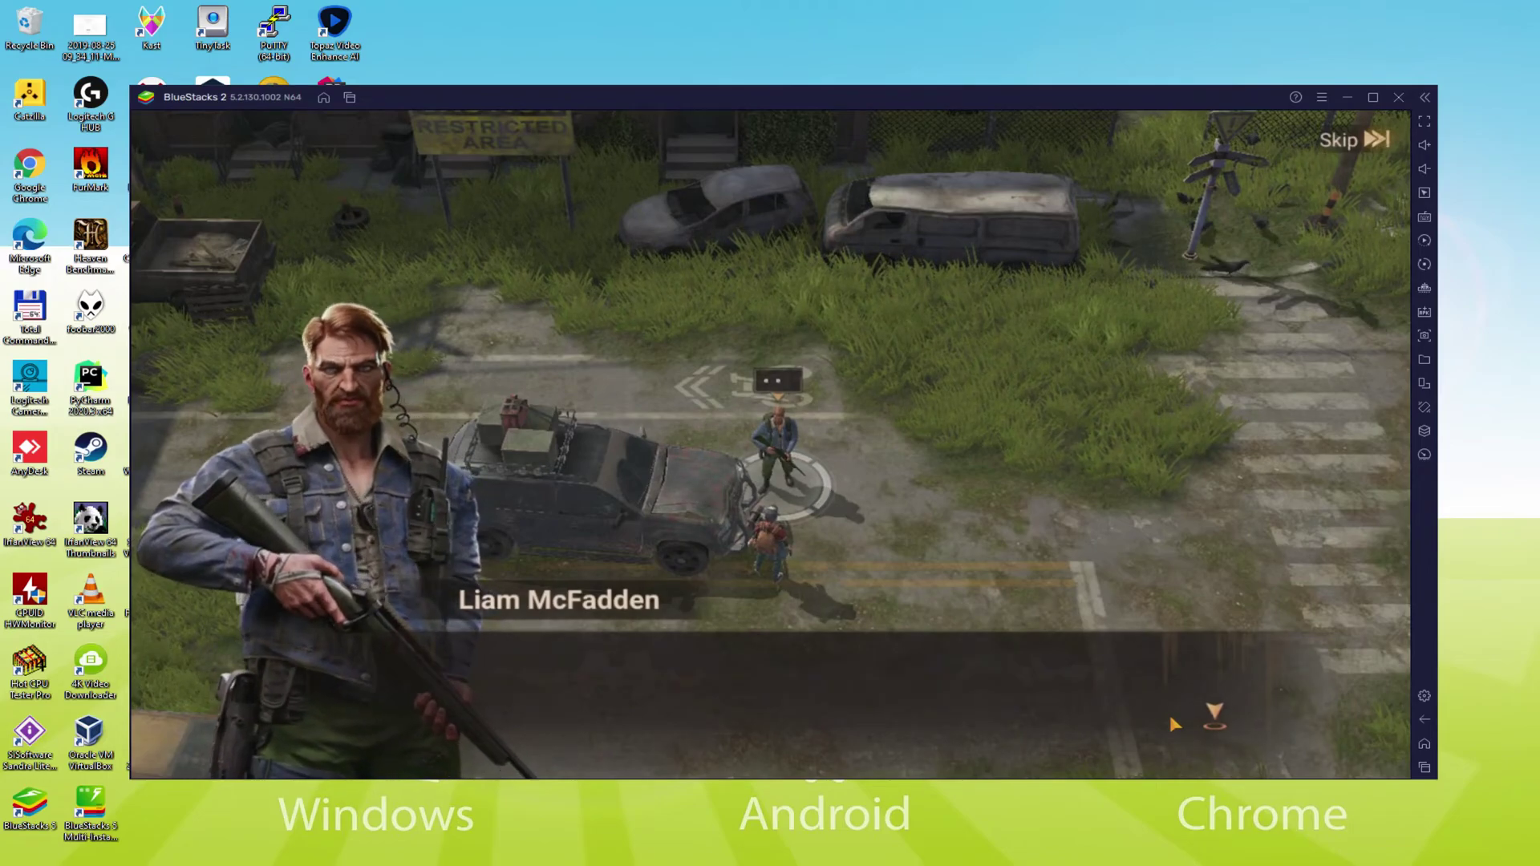
pyautogui.click(1169, 714)
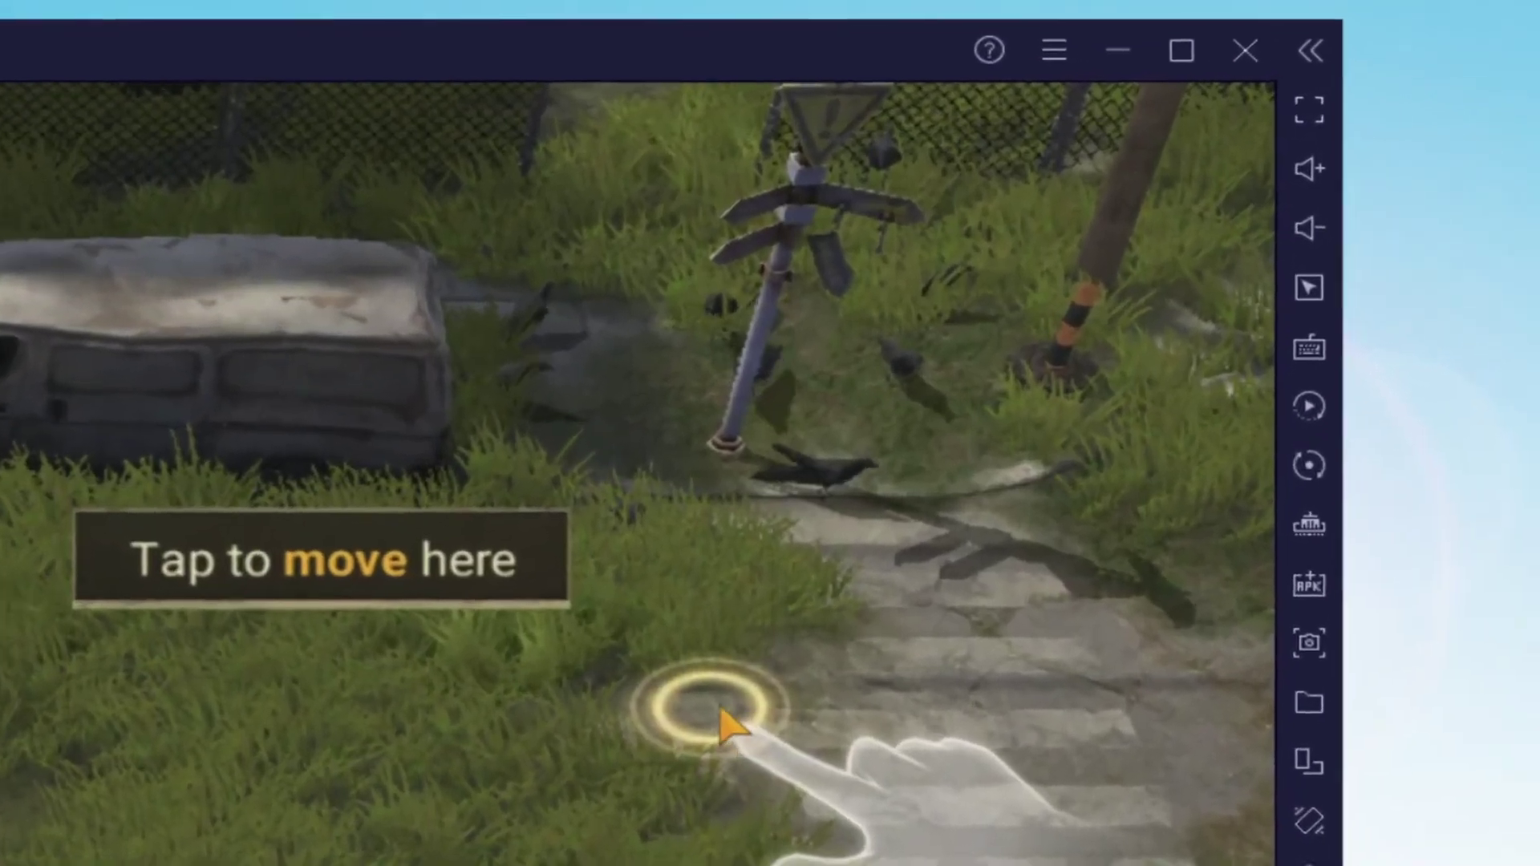
# Step: Walk the survivor to the marked spot, close the Broken Signpost card, and continue right
pyautogui.click(1133, 400)
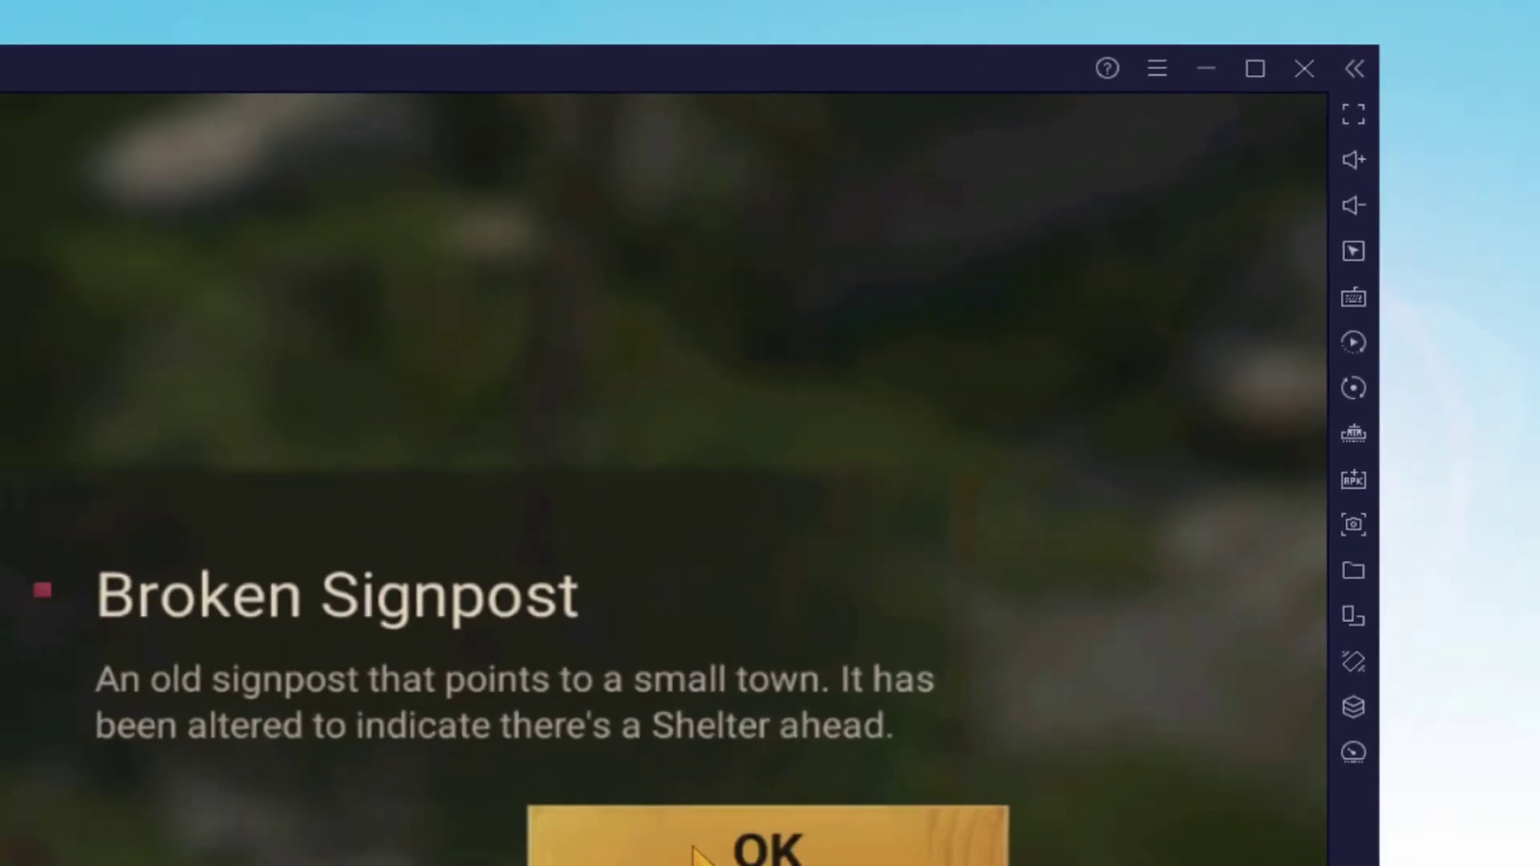
pyautogui.click(1079, 507)
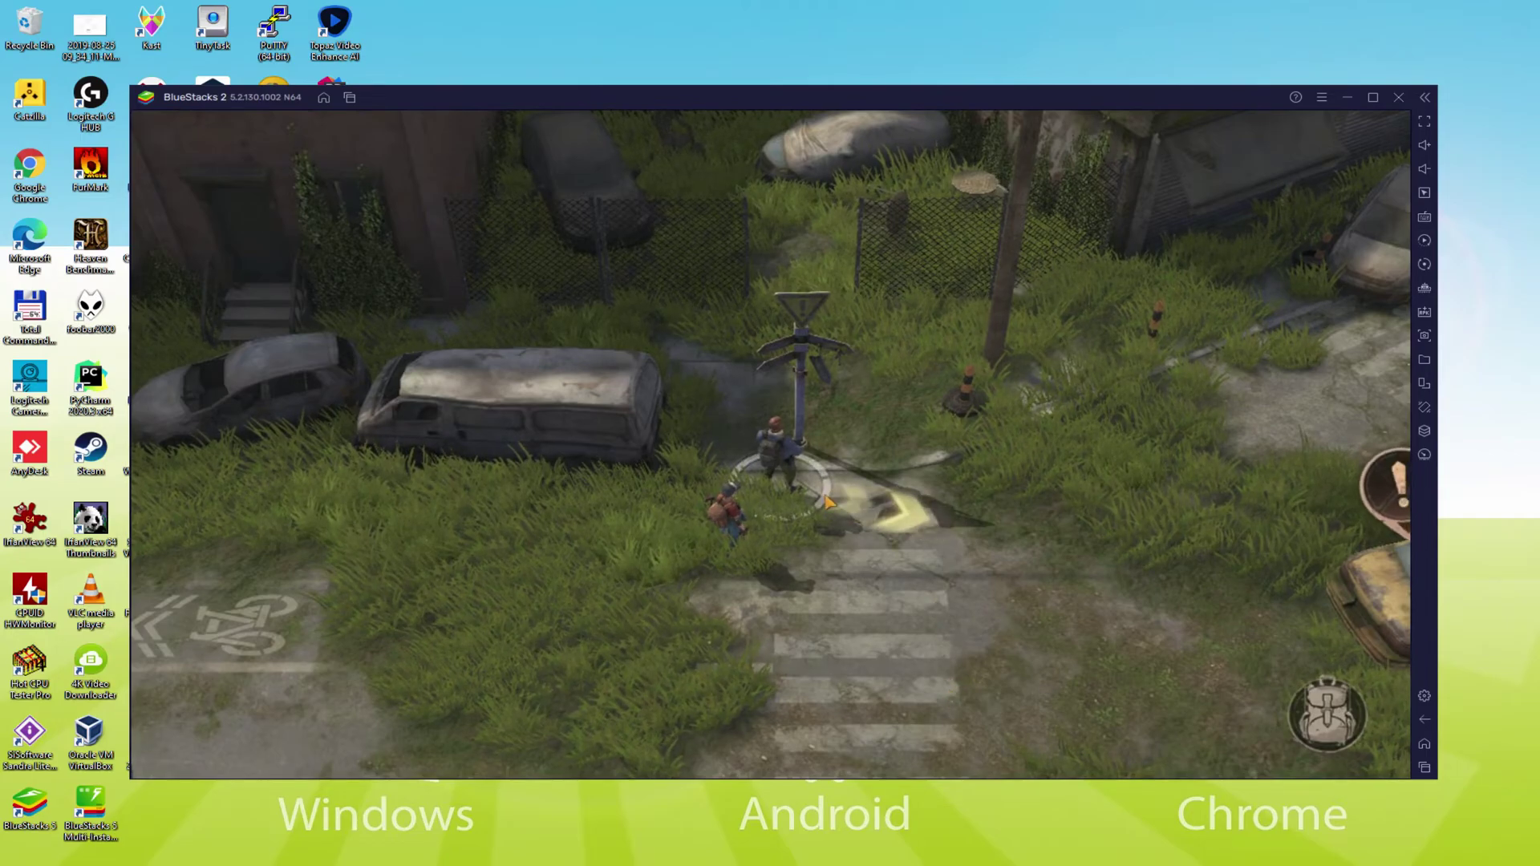
pyautogui.click(1070, 569)
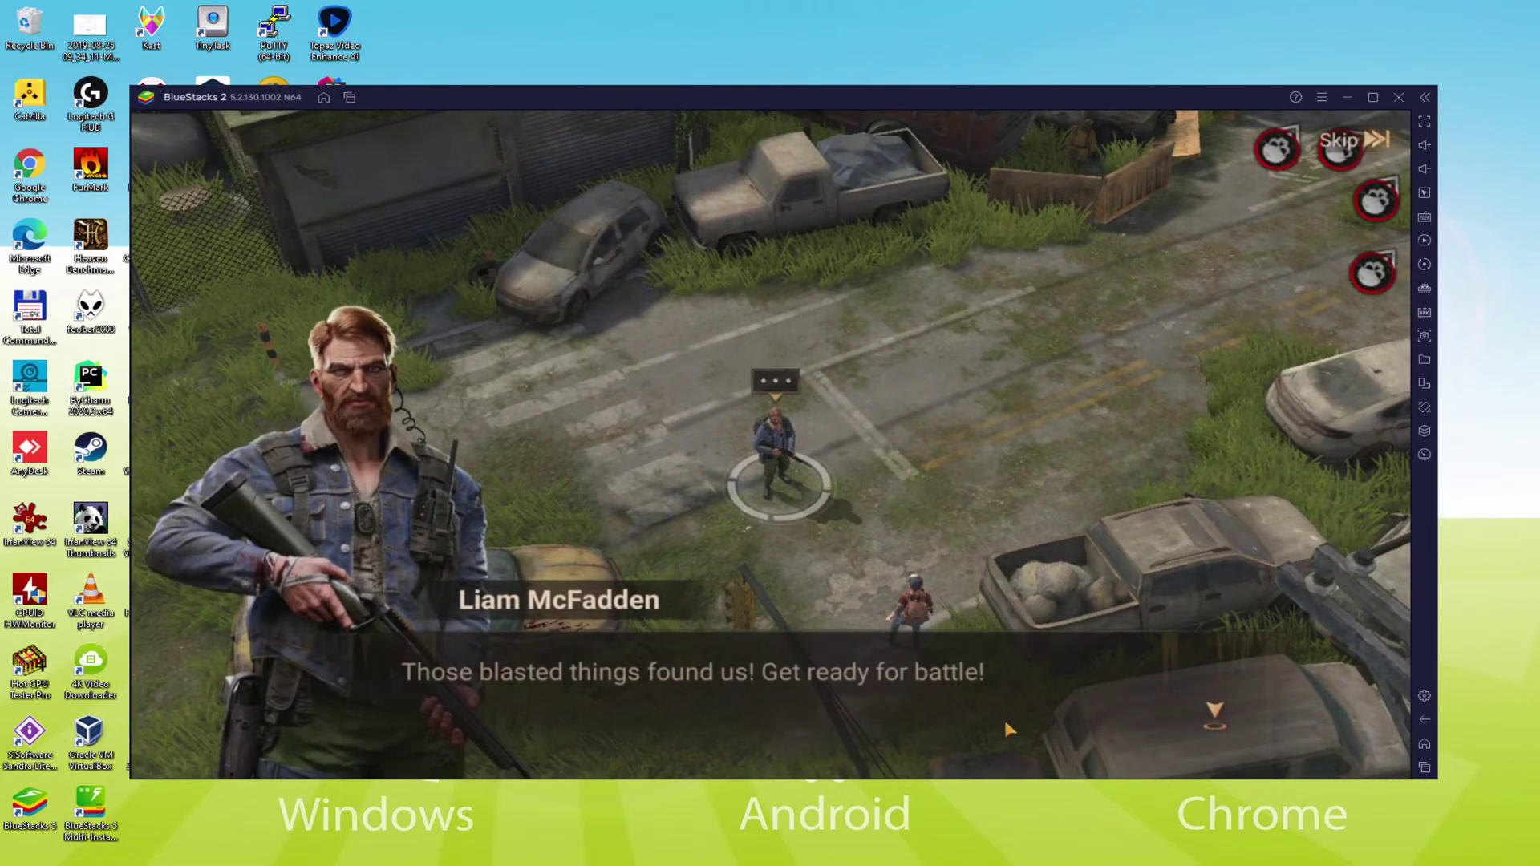
# Step: Dismiss the 'Get ready for battle!' dialogue and close the Zombie Alert banner
pyautogui.click(1127, 736)
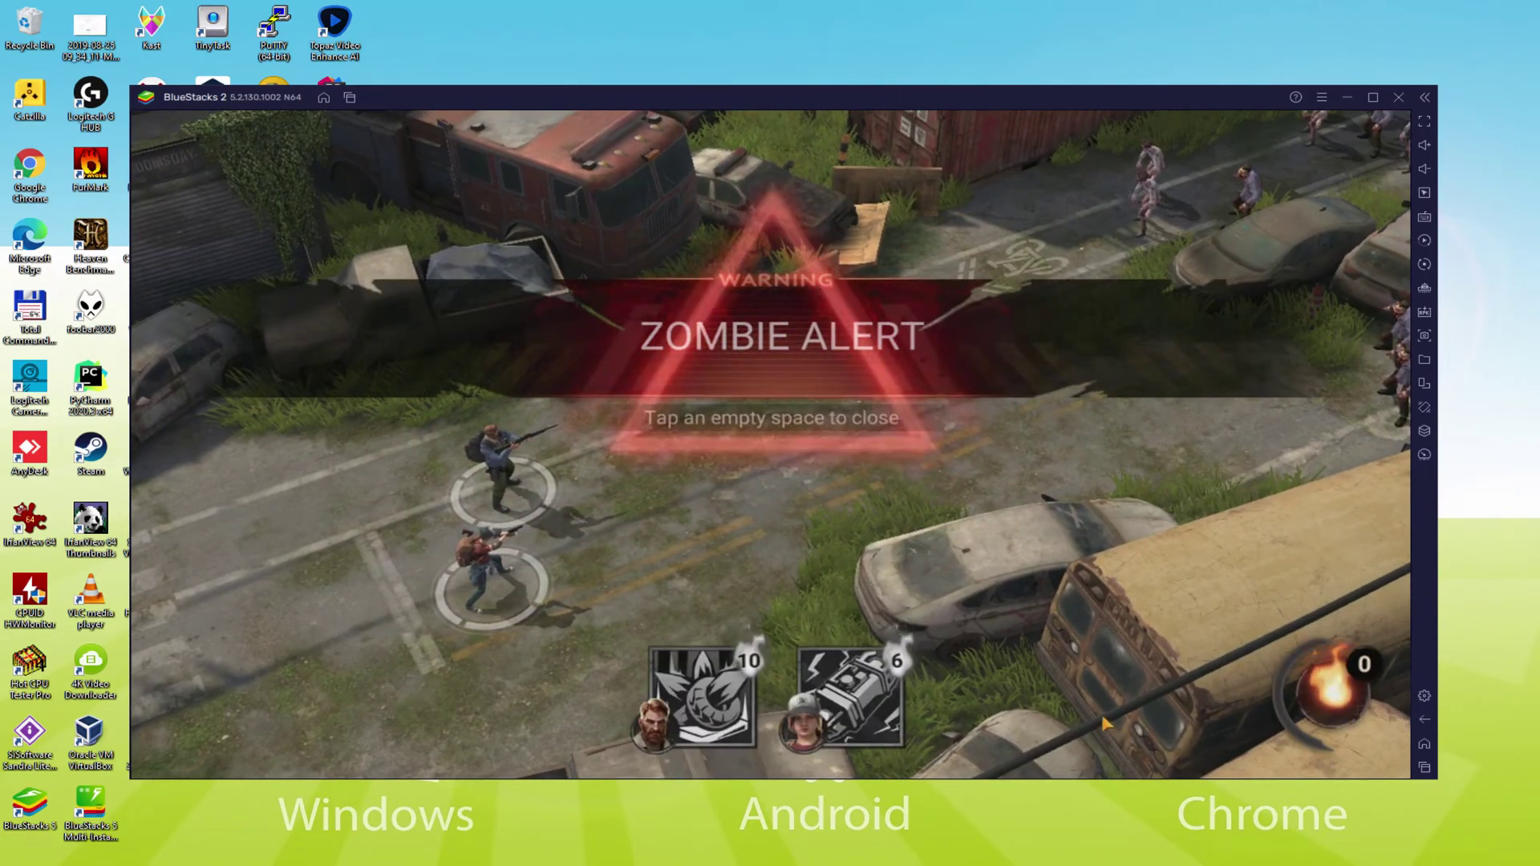
pyautogui.click(810, 421)
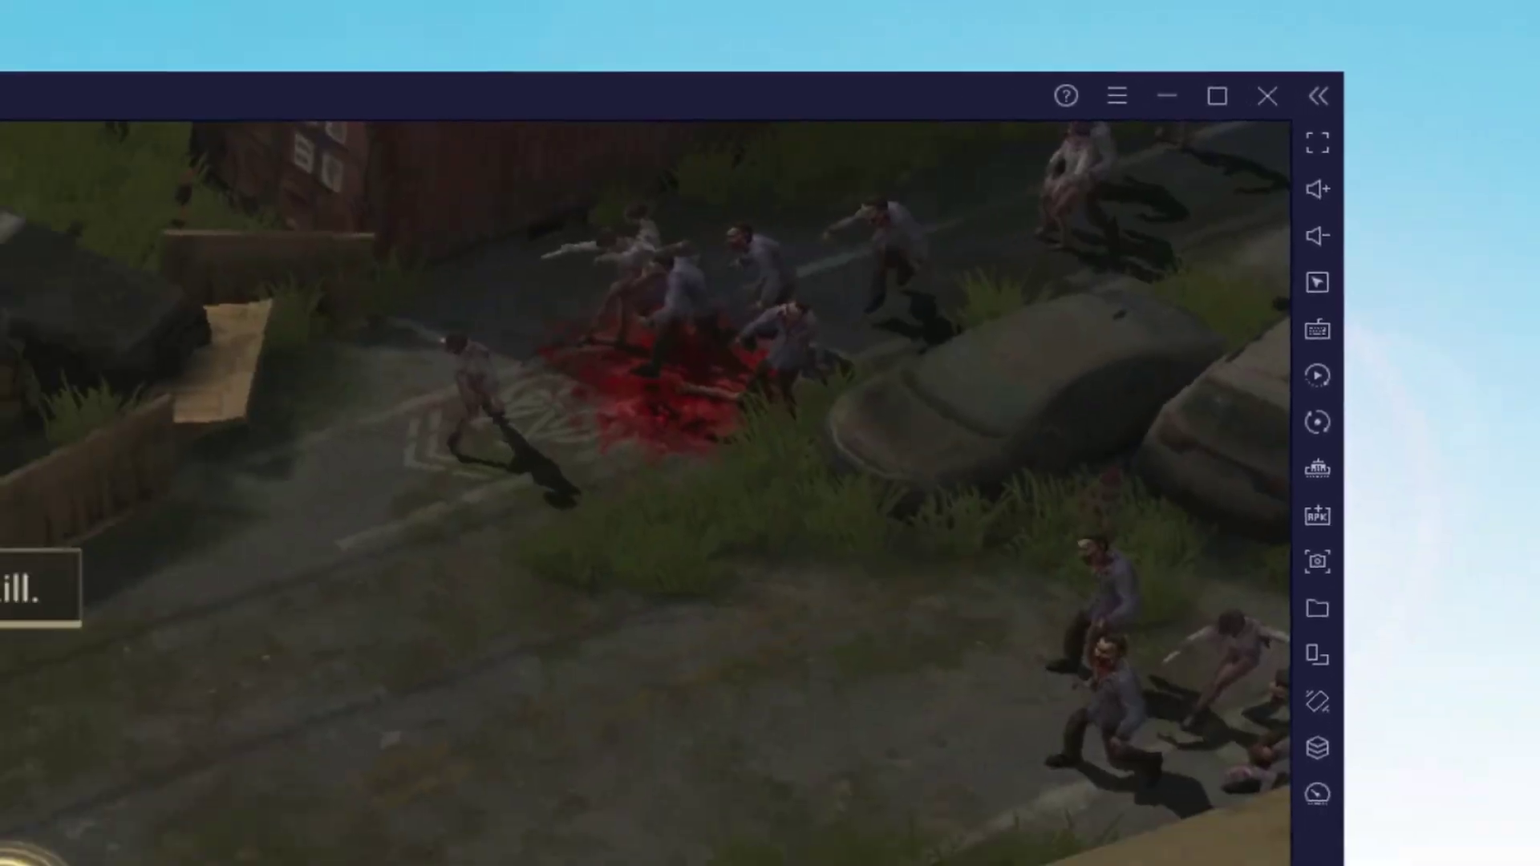
pyautogui.click(1423, 234)
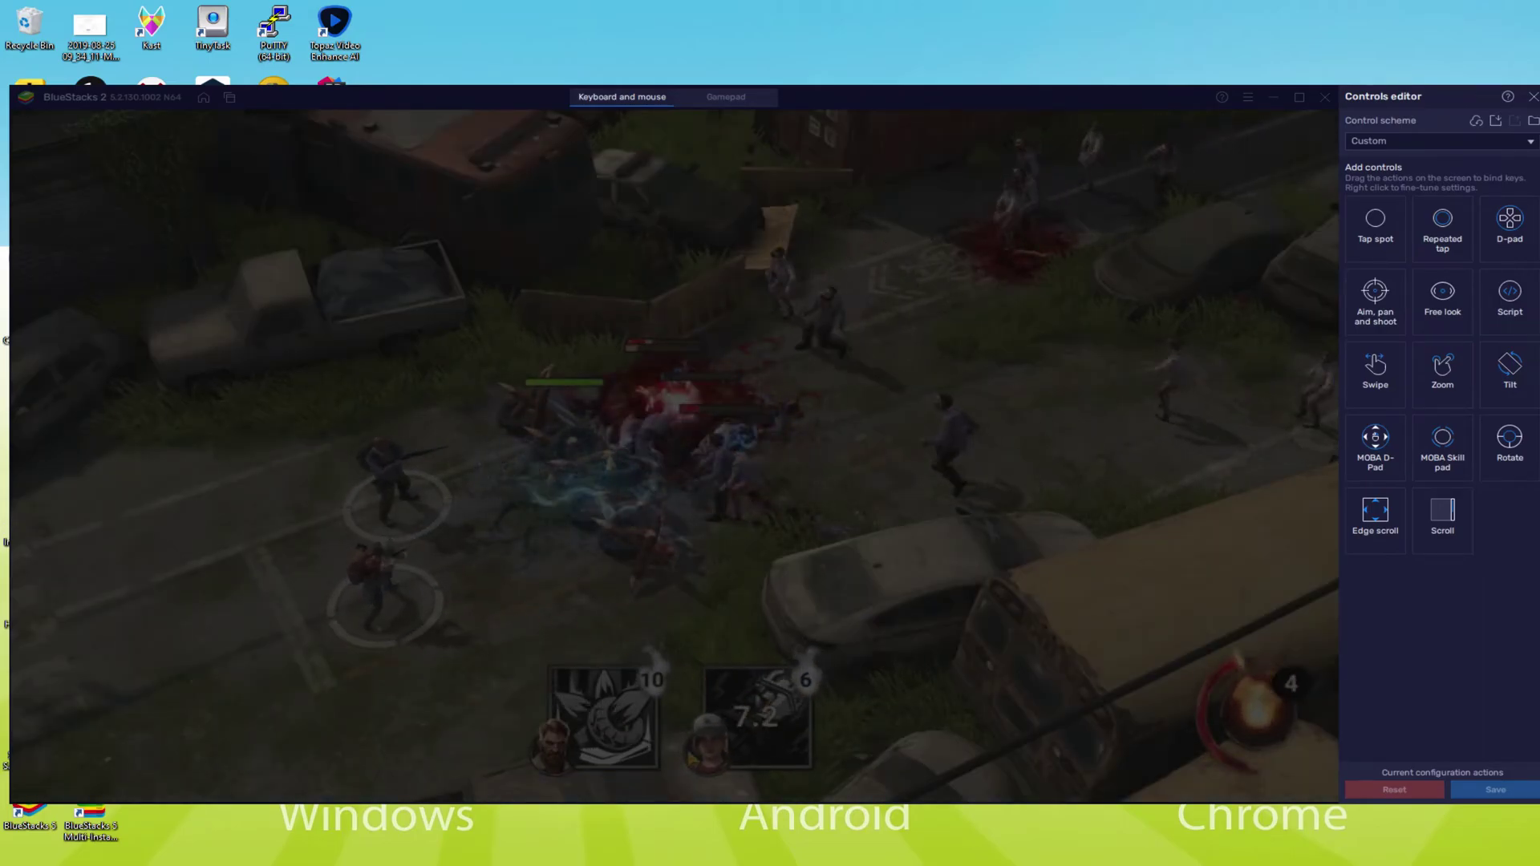
pyautogui.click(1530, 102)
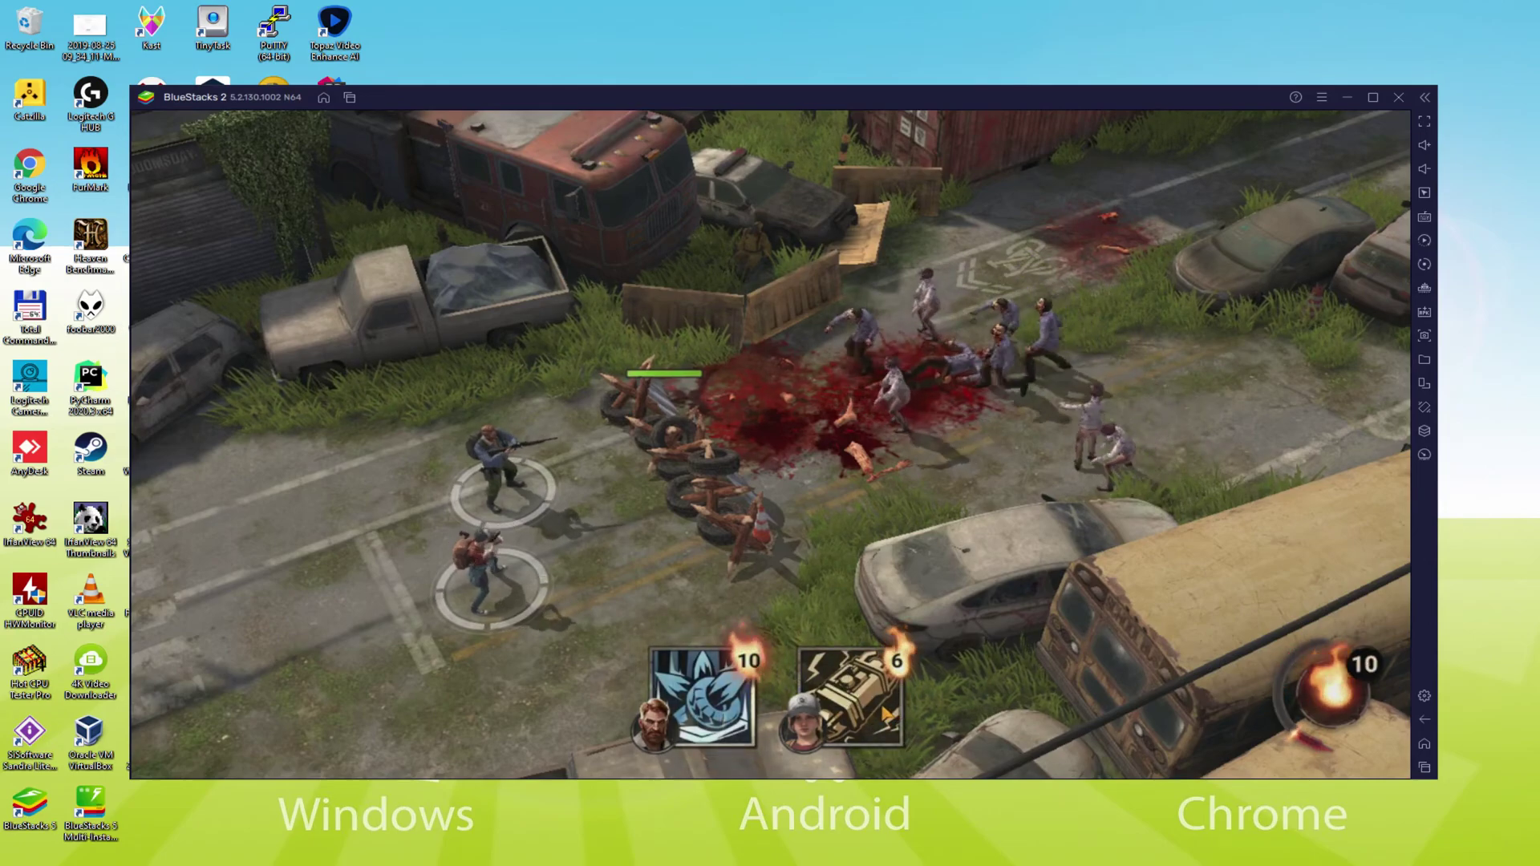
# Step: Clear the horde with the second survivor's skill, walk to the marker with D and W, then head right
pyautogui.moveTo(882, 712)
pyautogui.mouseDown()
pyautogui.moveTo(732, 560)
pyautogui.moveTo(642, 498)
pyautogui.moveTo(665, 511)
pyautogui.mouseUp()
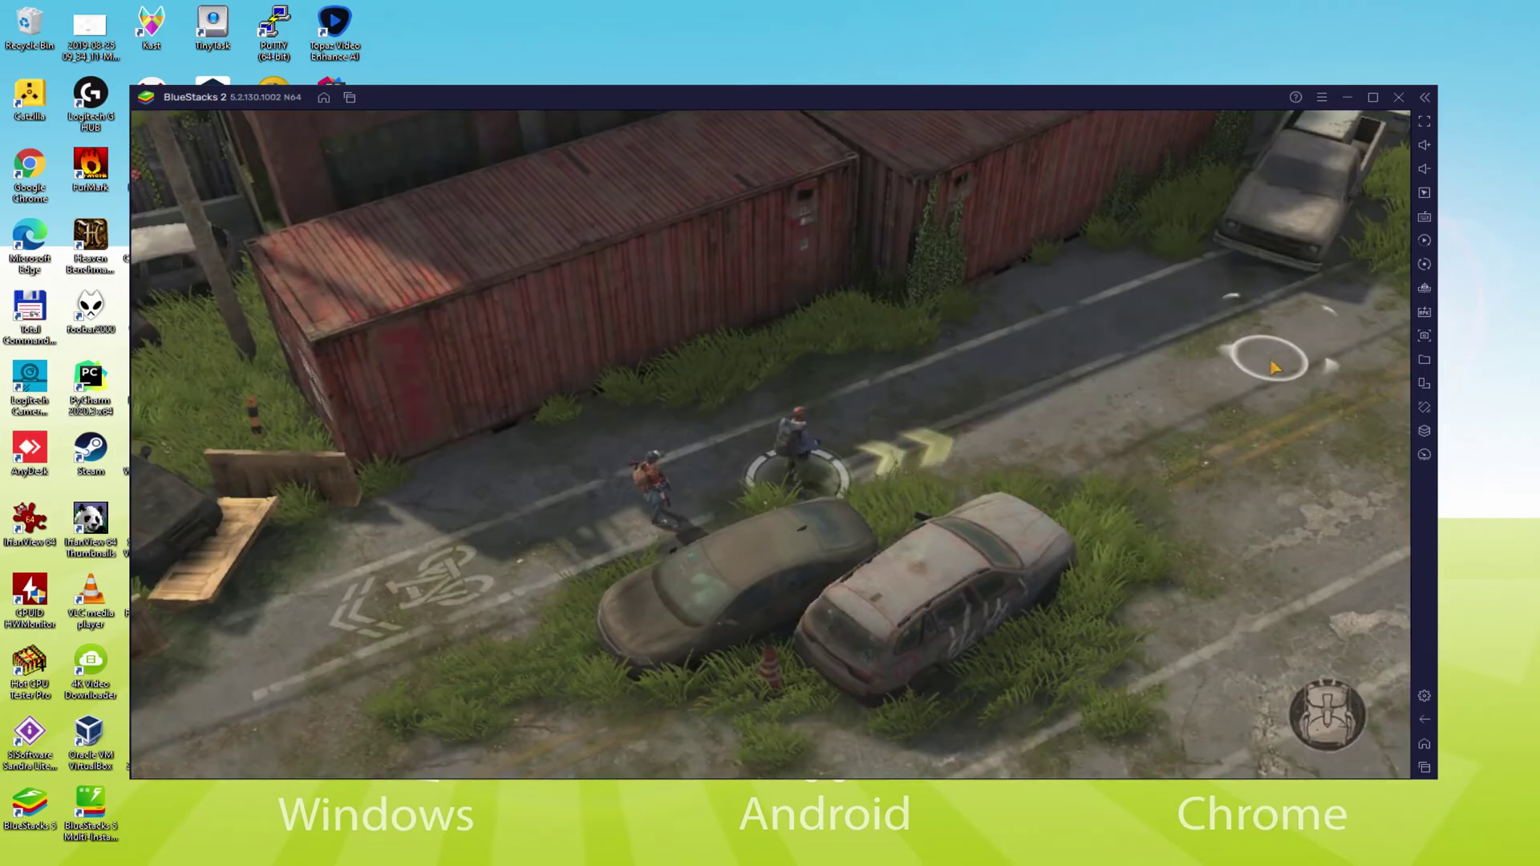
pyautogui.press('d')
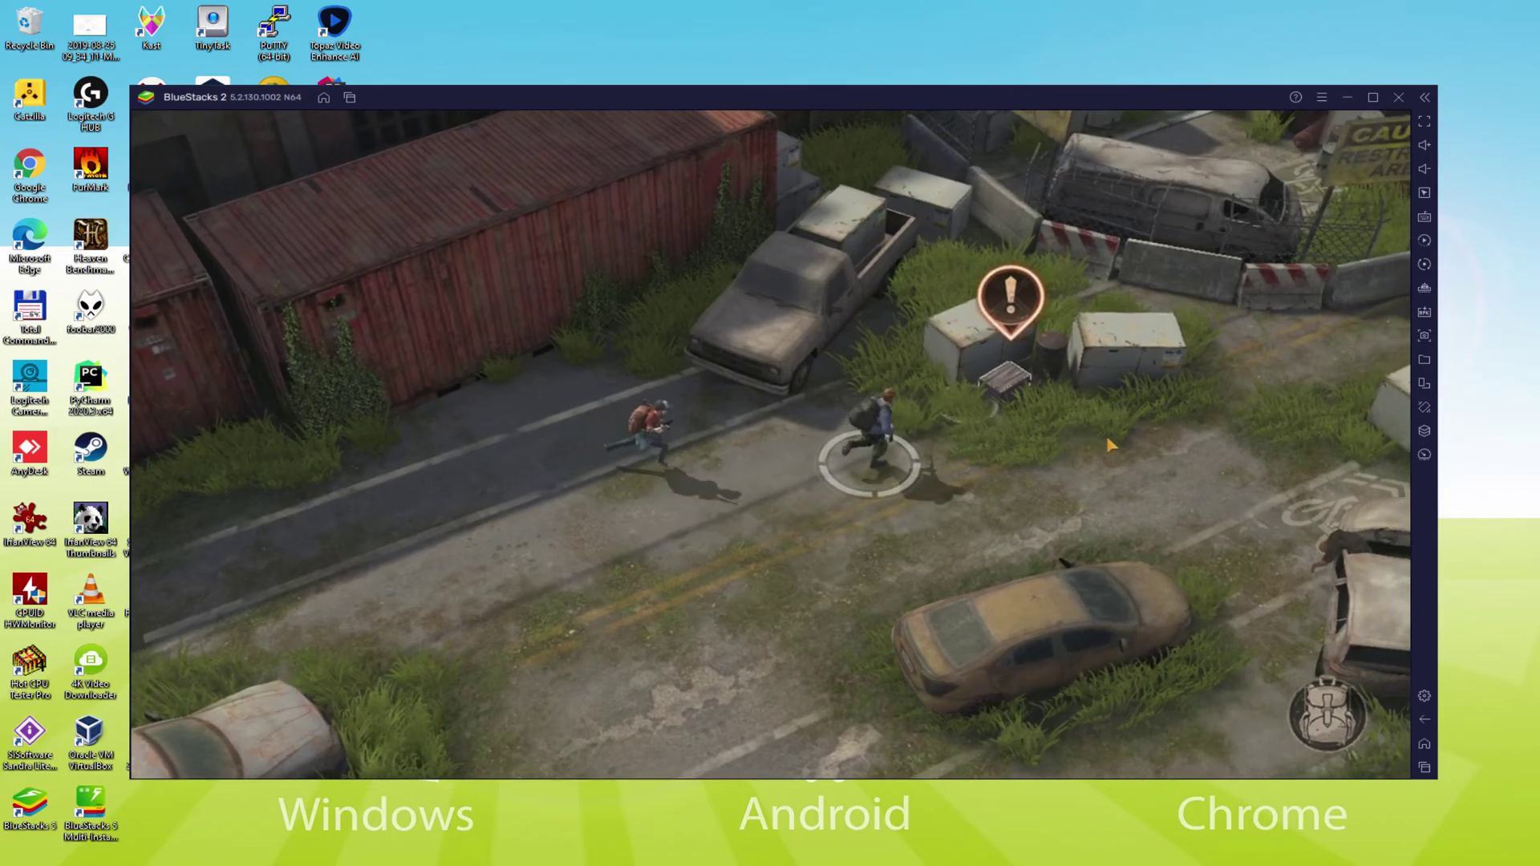
pyautogui.press('w')
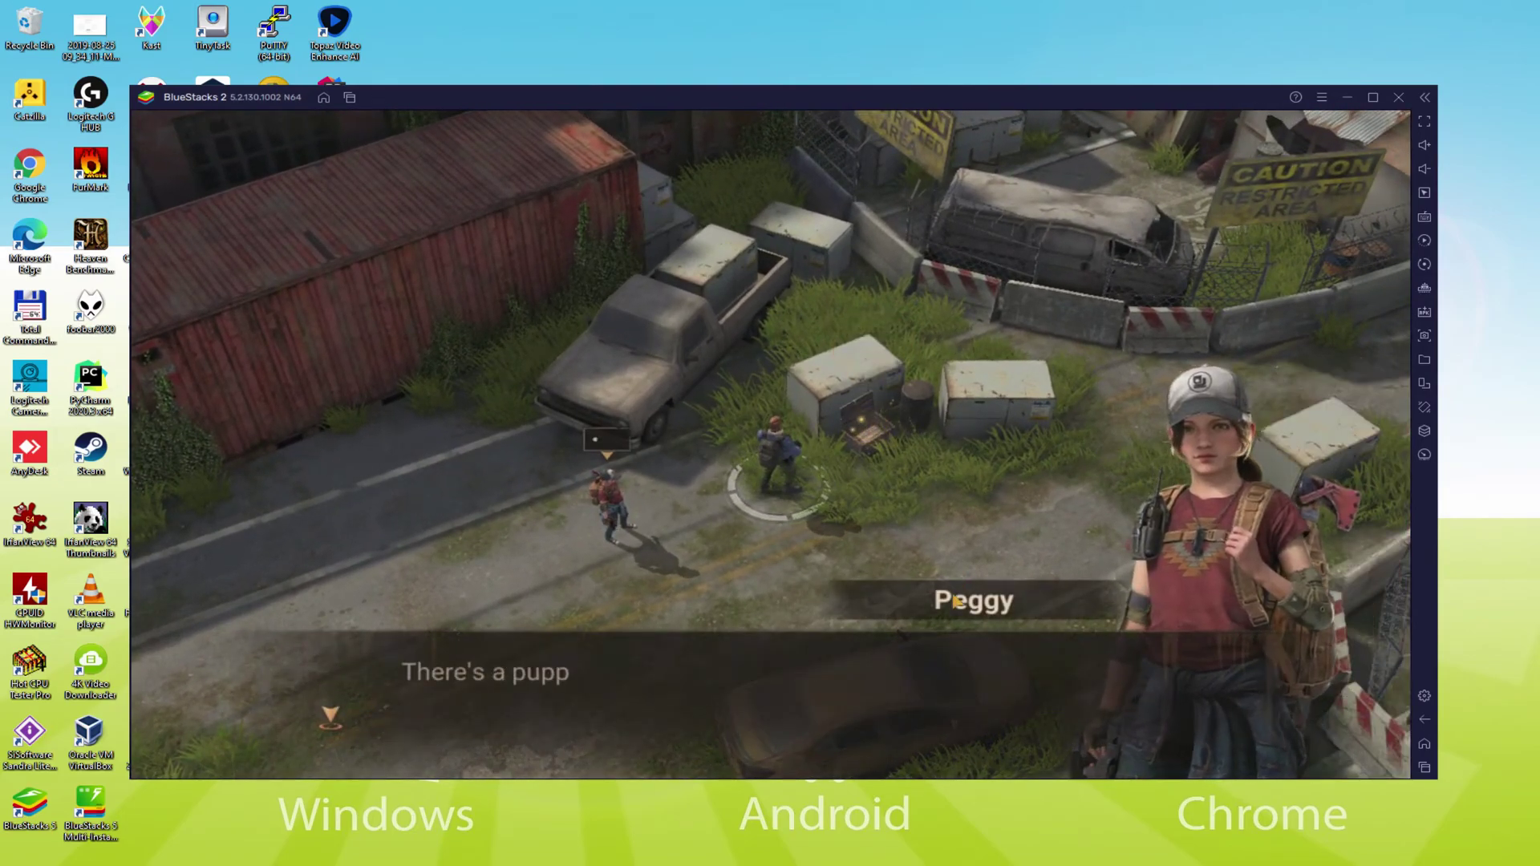
pyautogui.click(882, 747)
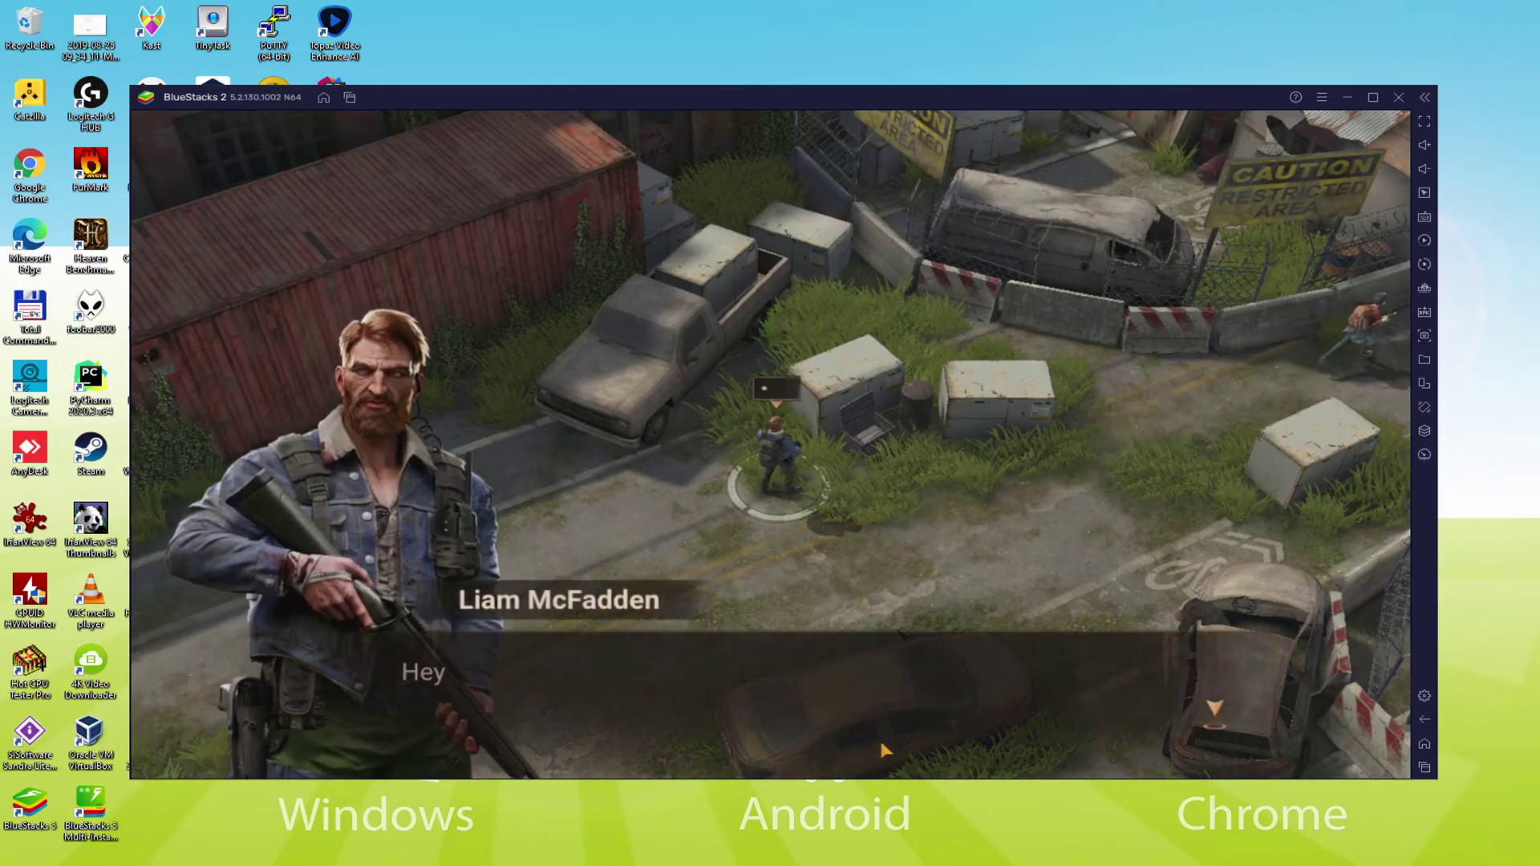
pyautogui.click(881, 747)
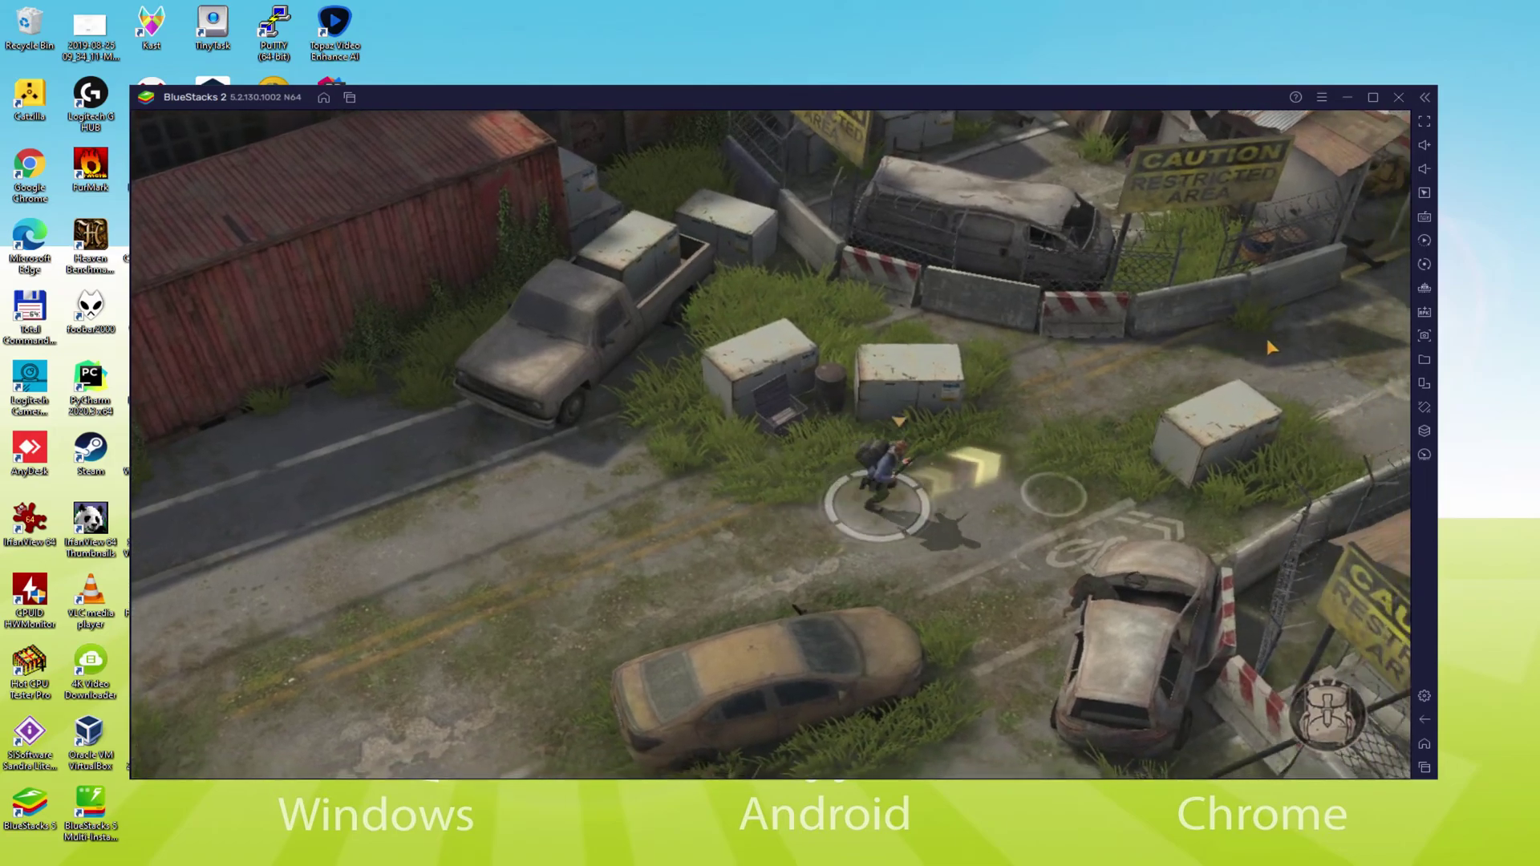
pyautogui.click(1267, 339)
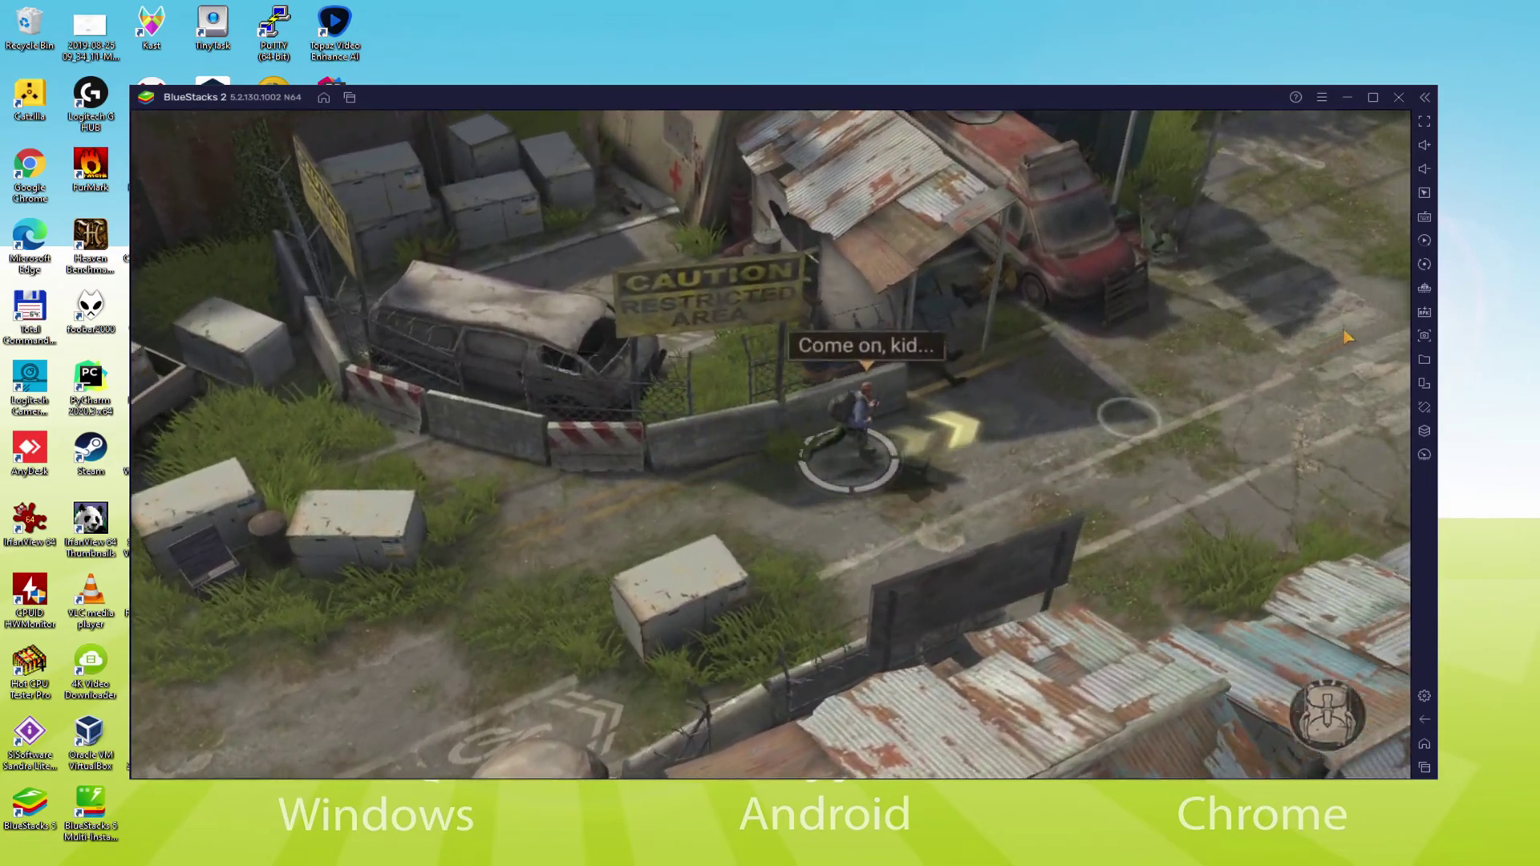
# Step: Walk toward the ambulance and click through Catherine Calamity's introduction dialogue until play resumes
pyautogui.click(1279, 345)
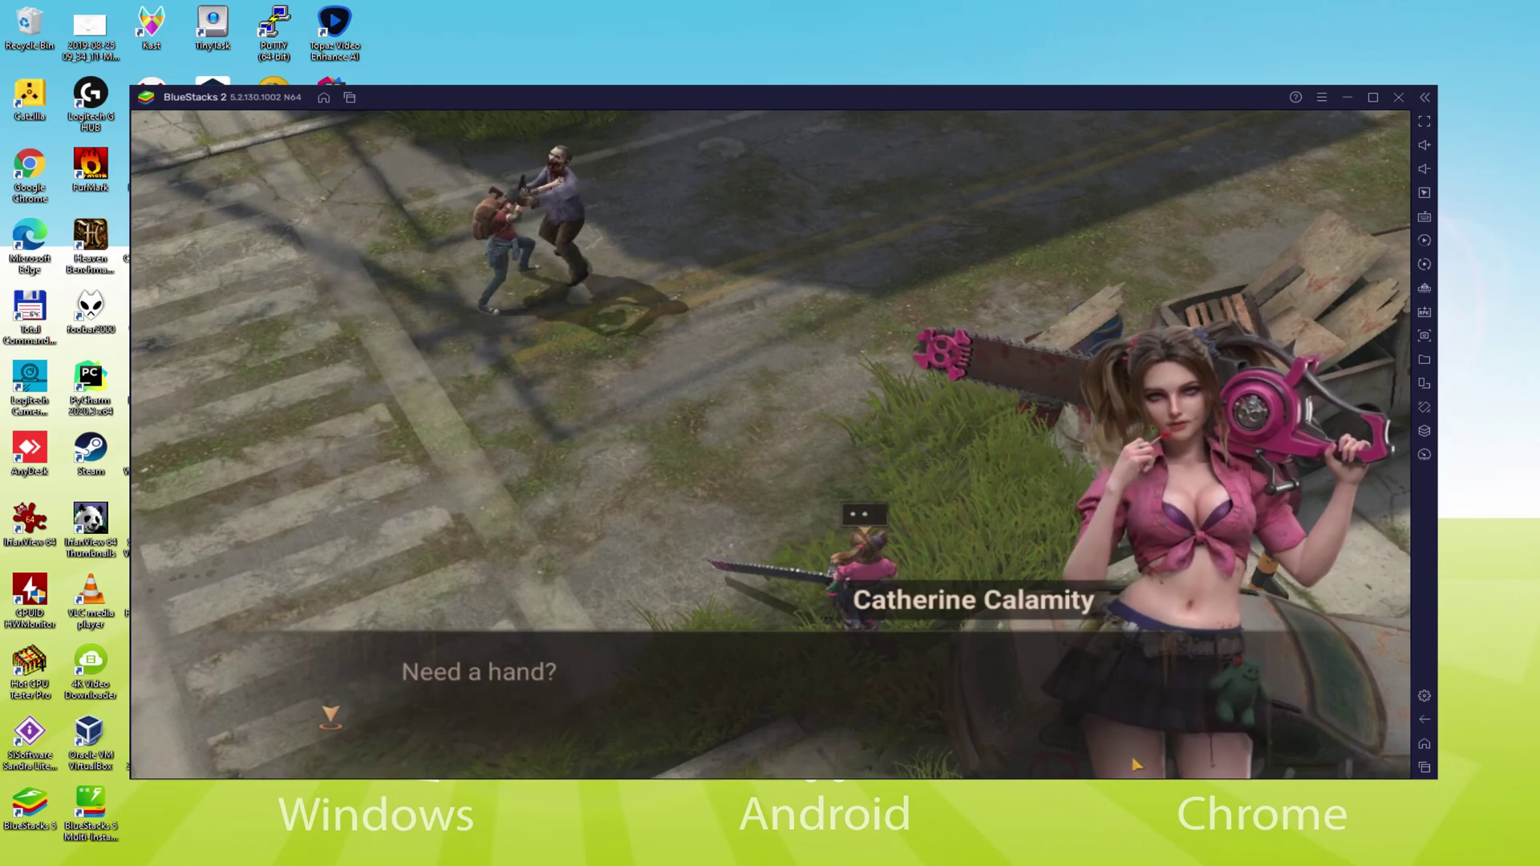
pyautogui.click(1118, 702)
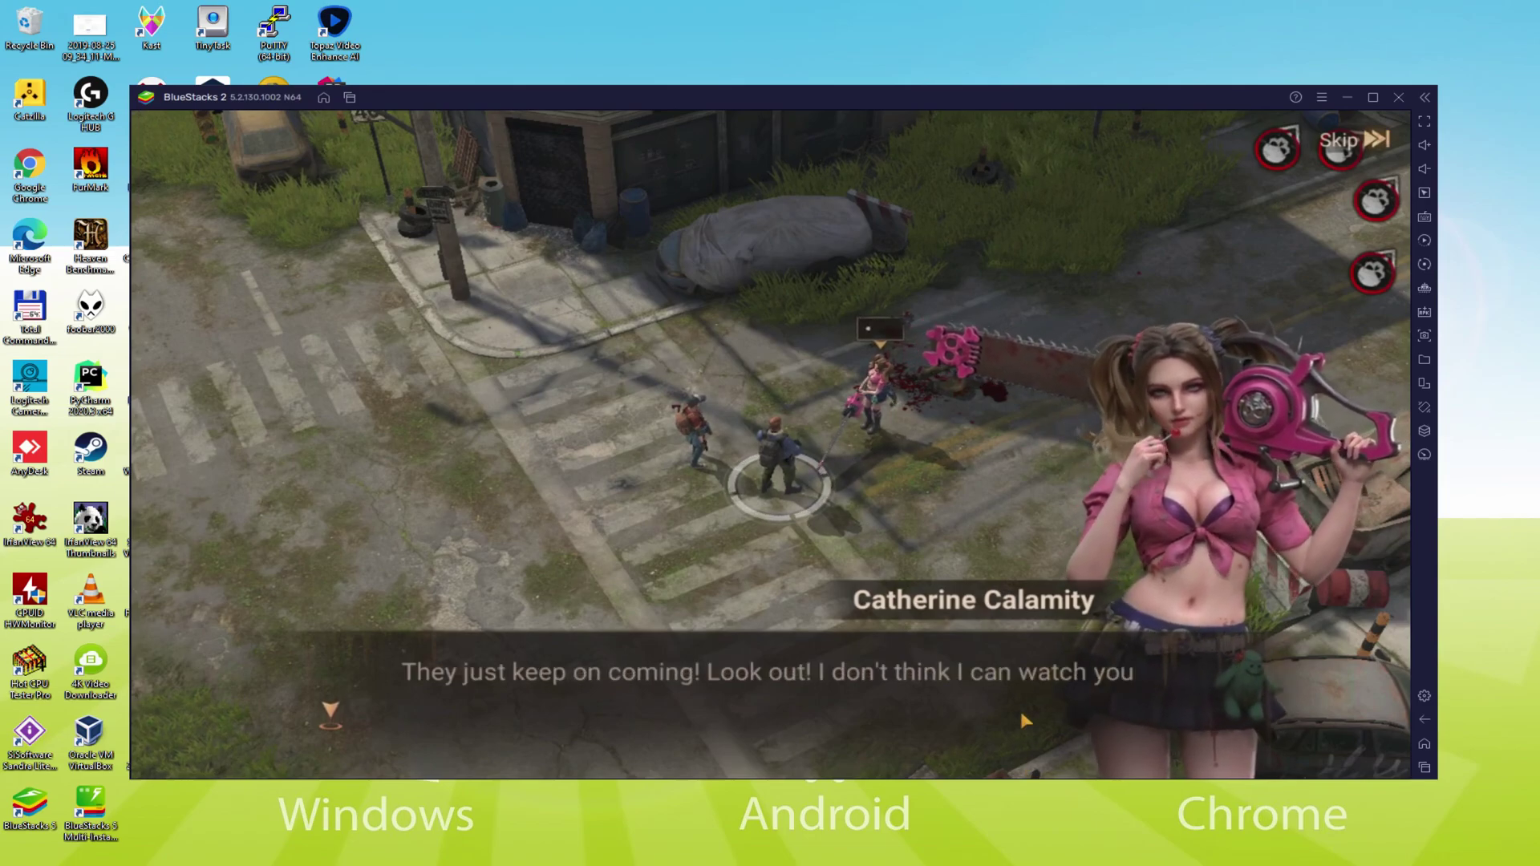
pyautogui.click(1031, 728)
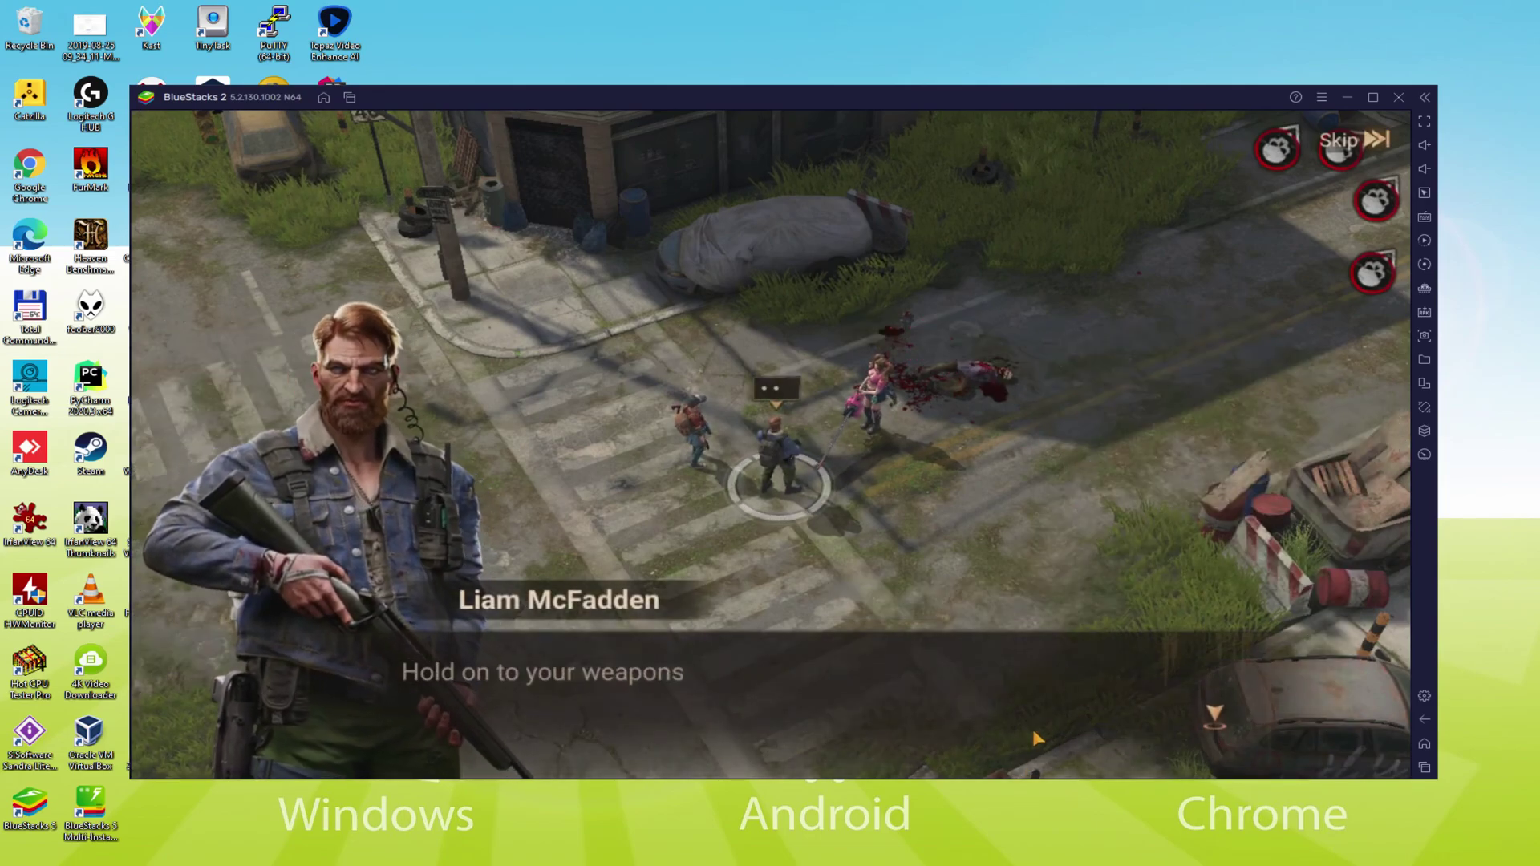
pyautogui.click(1018, 758)
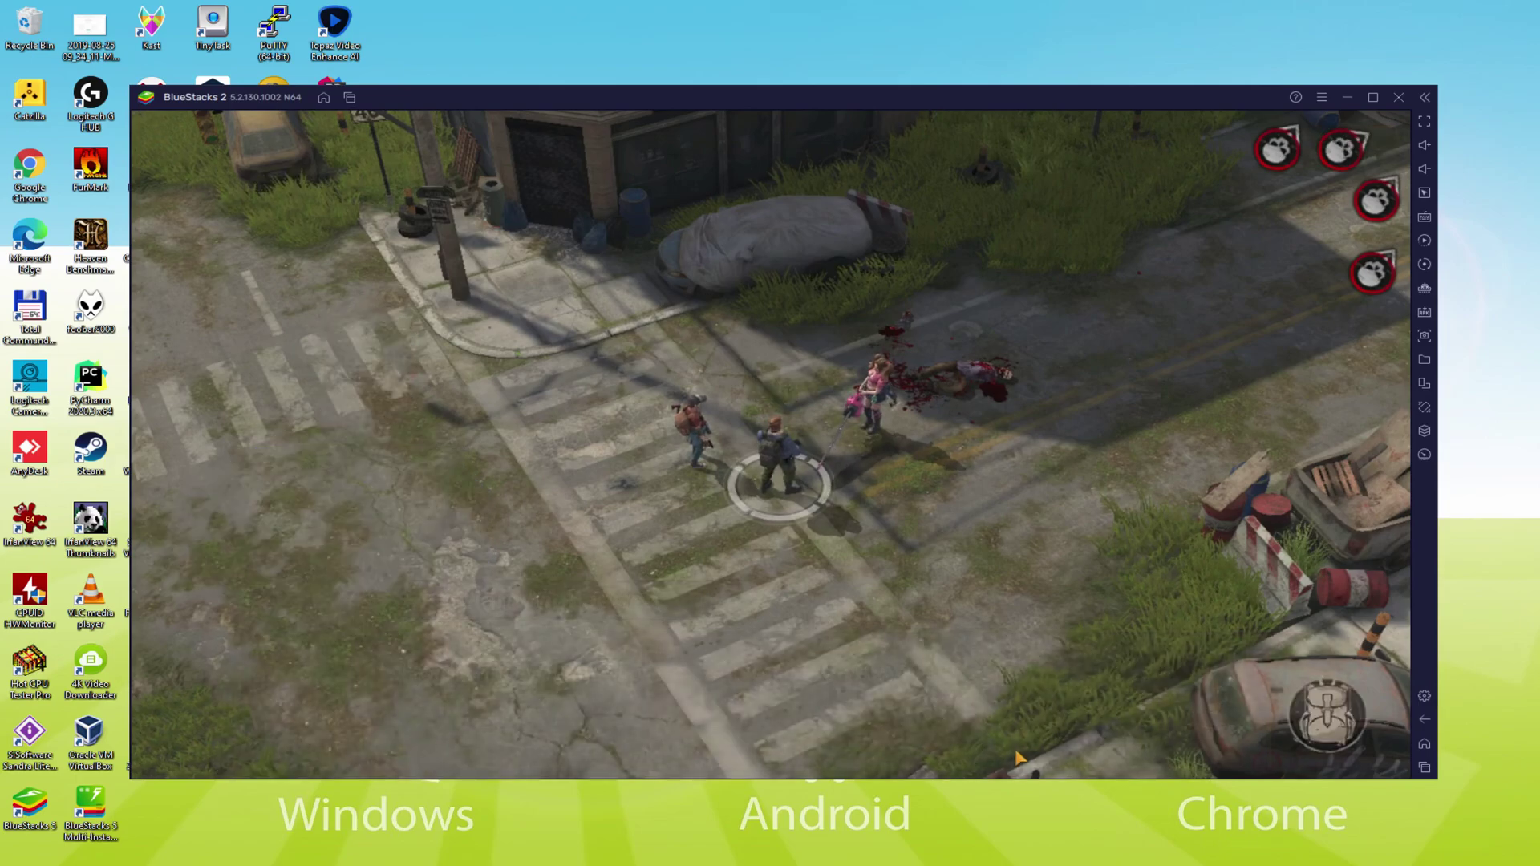